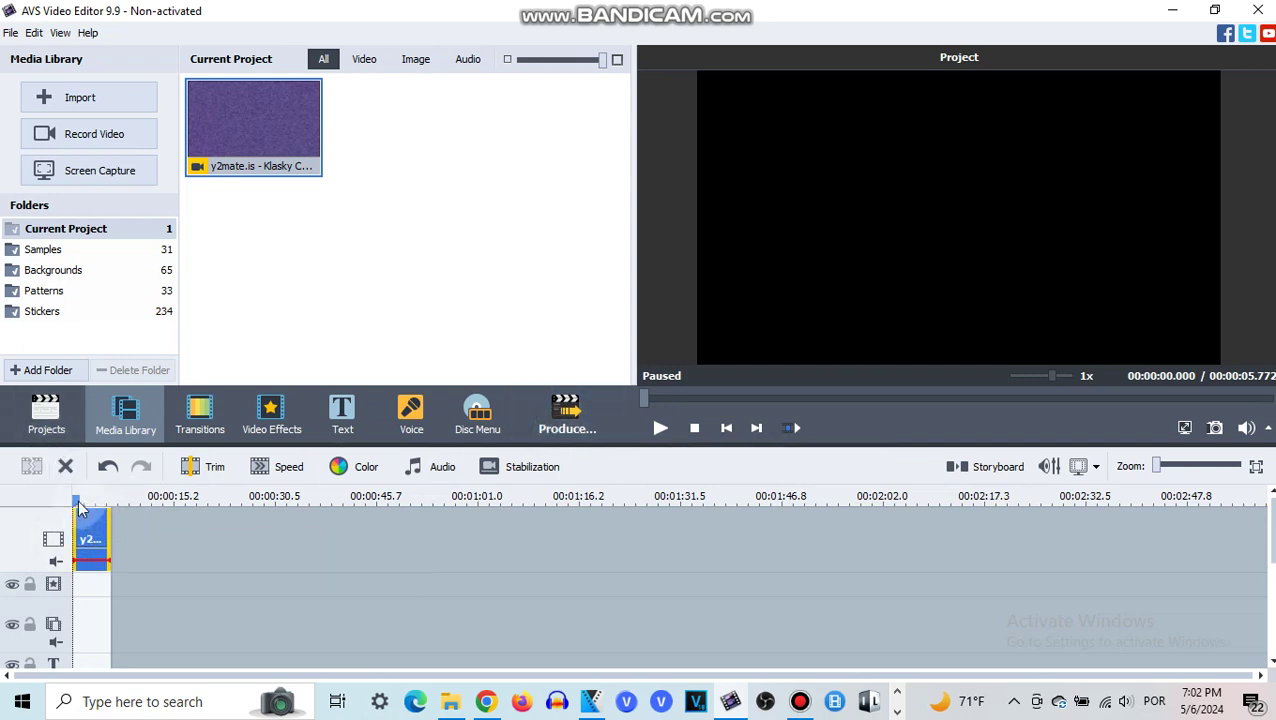
pyautogui.moveTo(80, 500); pyautogui.dragTo(11, 515)
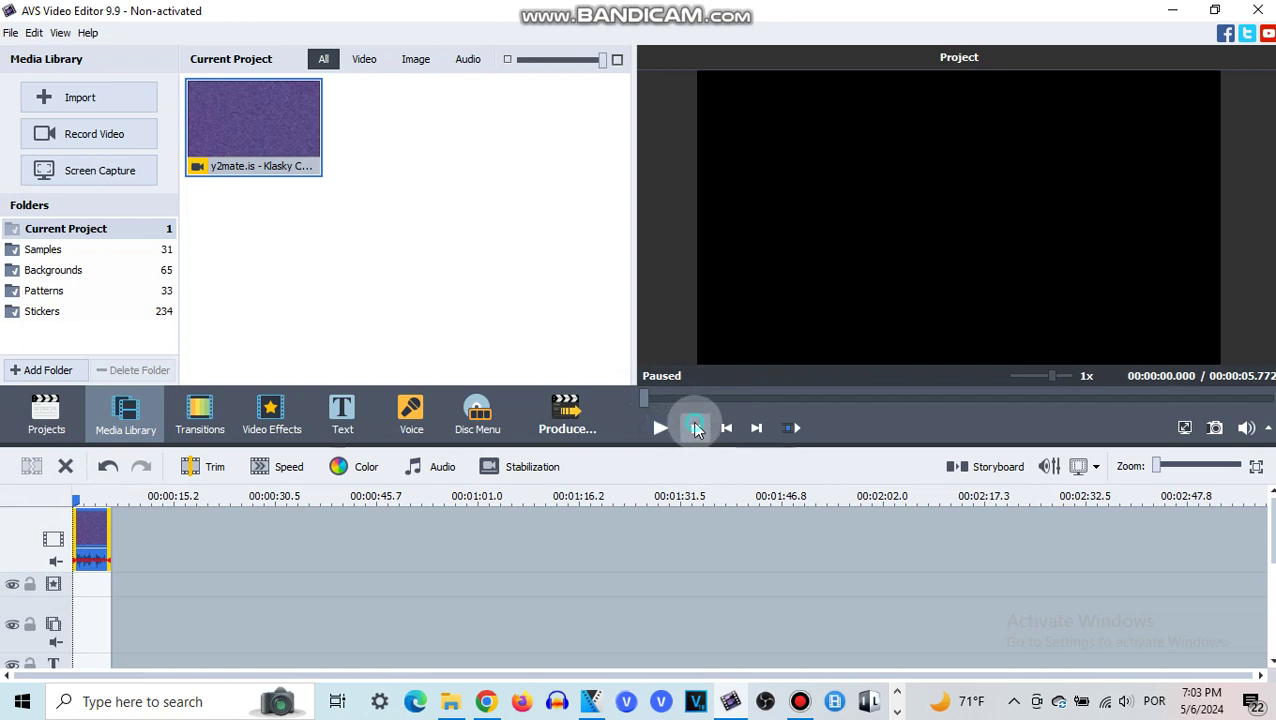
pyautogui.click(273, 125)
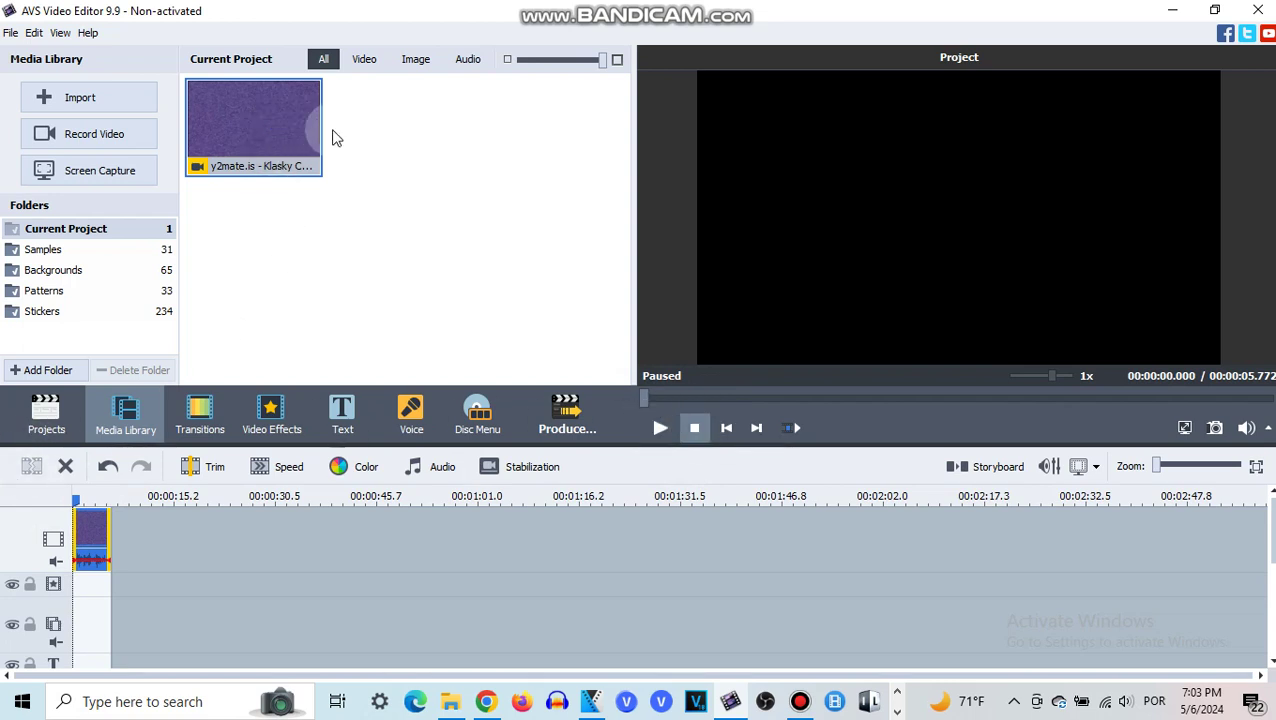
pyautogui.moveTo(450, 172); pyautogui.dragTo(412, 212)
pyautogui.rightClick(412, 212)
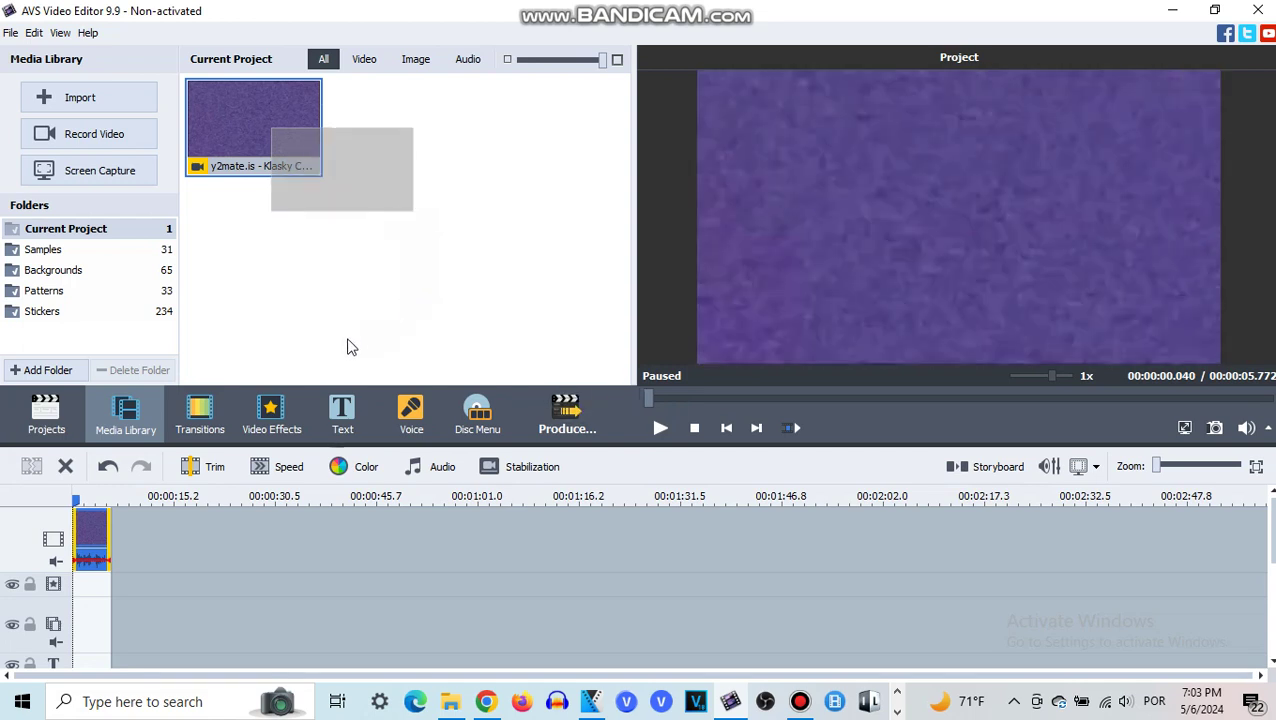
pyautogui.click(282, 316)
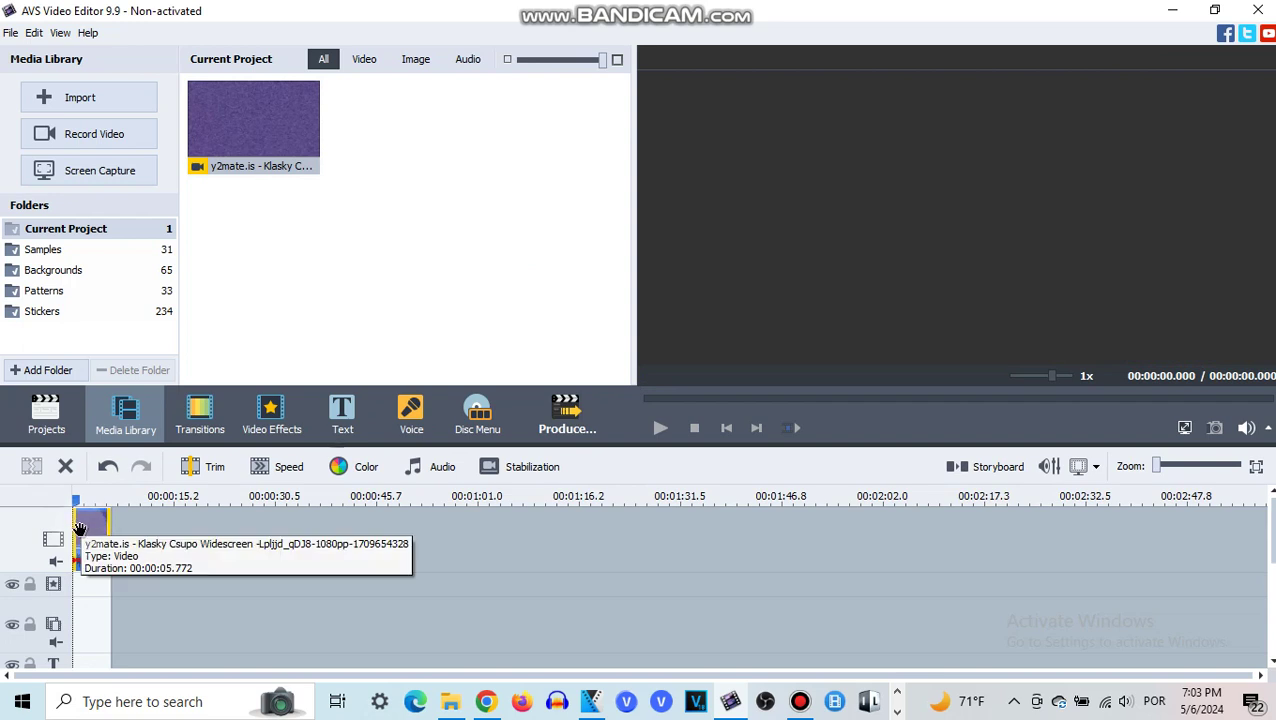
# Step: Apply color correction to the timeline's video clip with the hue set to 180
pyautogui.click(88, 522)
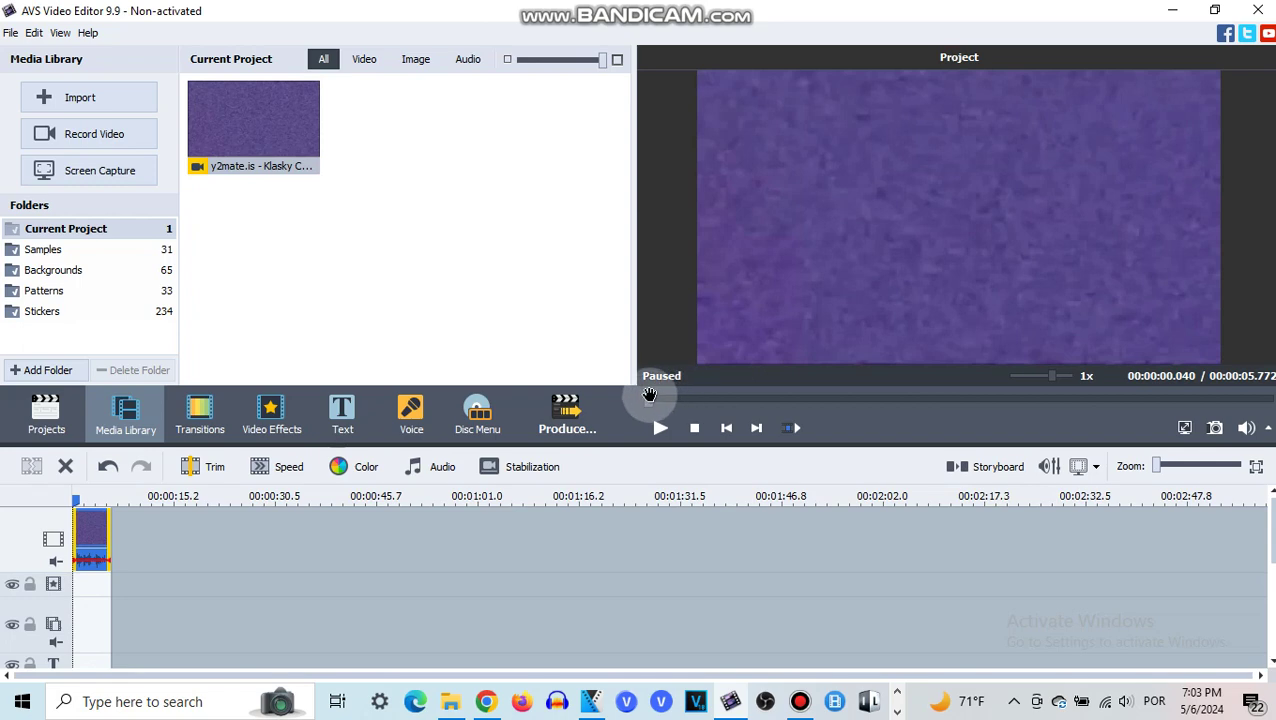
pyautogui.moveTo(649, 395); pyautogui.dragTo(577, 415)
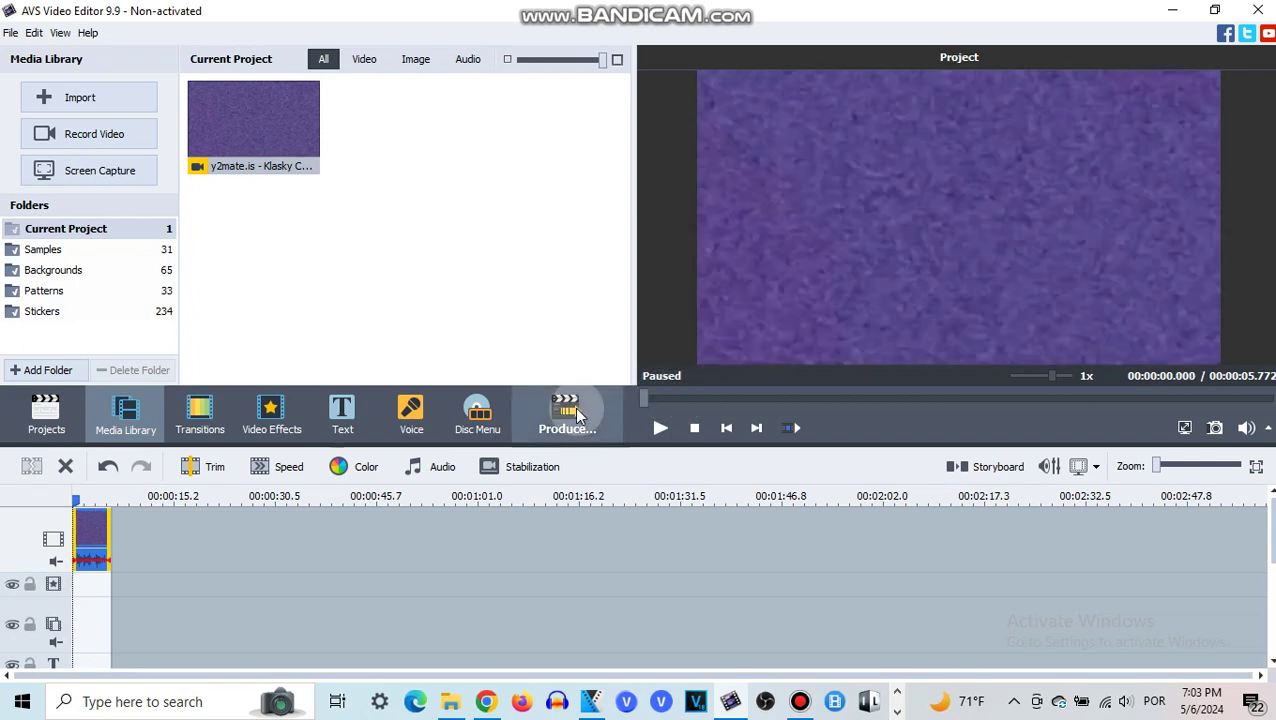
pyautogui.click(368, 467)
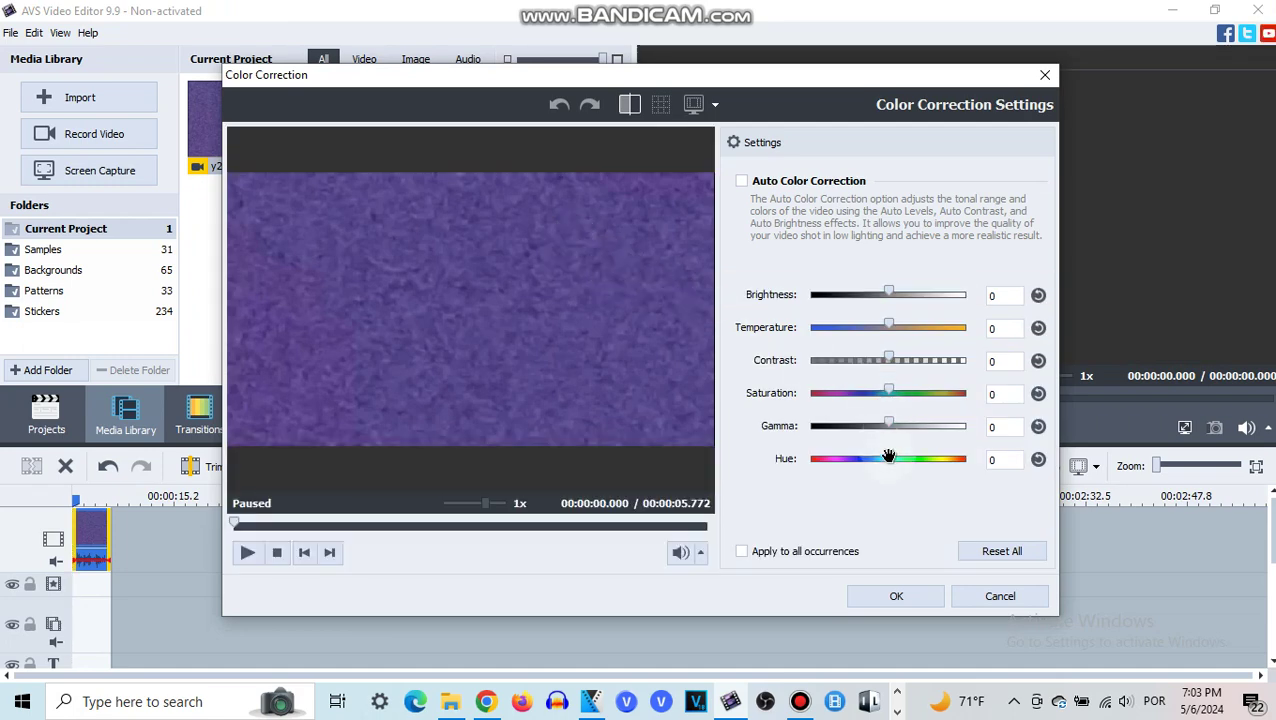
pyautogui.moveTo(896, 455); pyautogui.dragTo(955, 464)
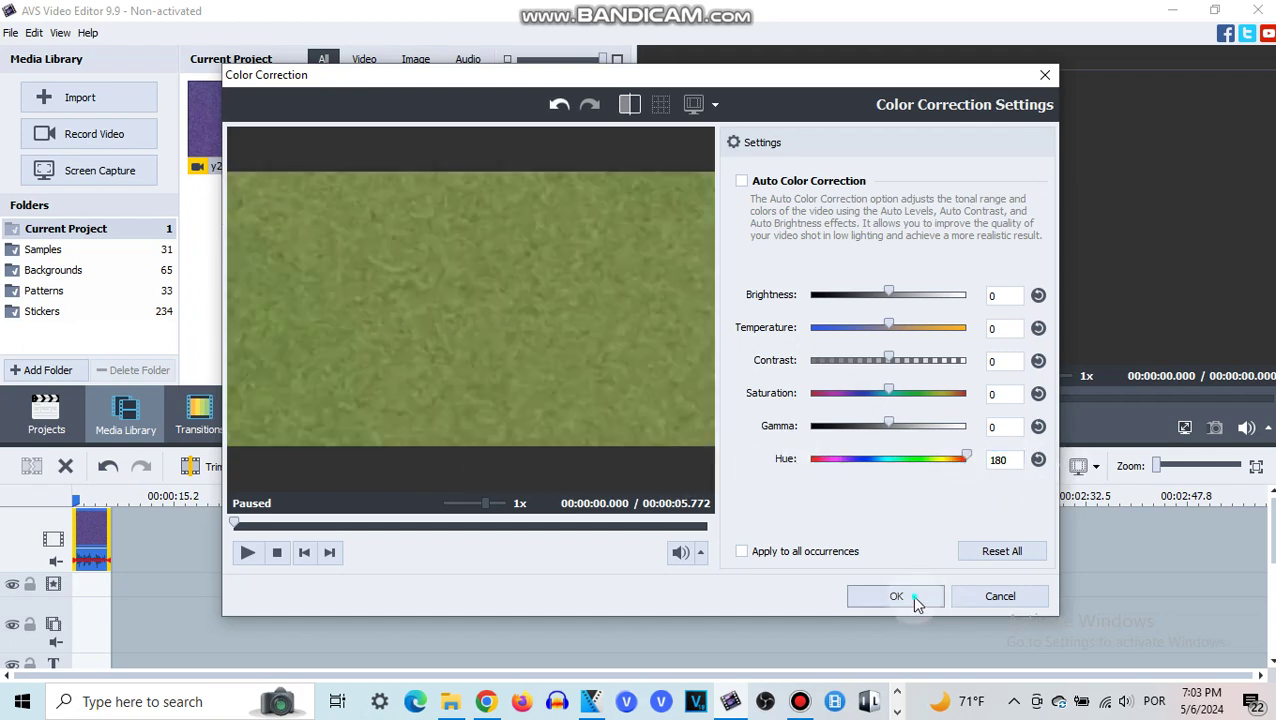
pyautogui.click(911, 596)
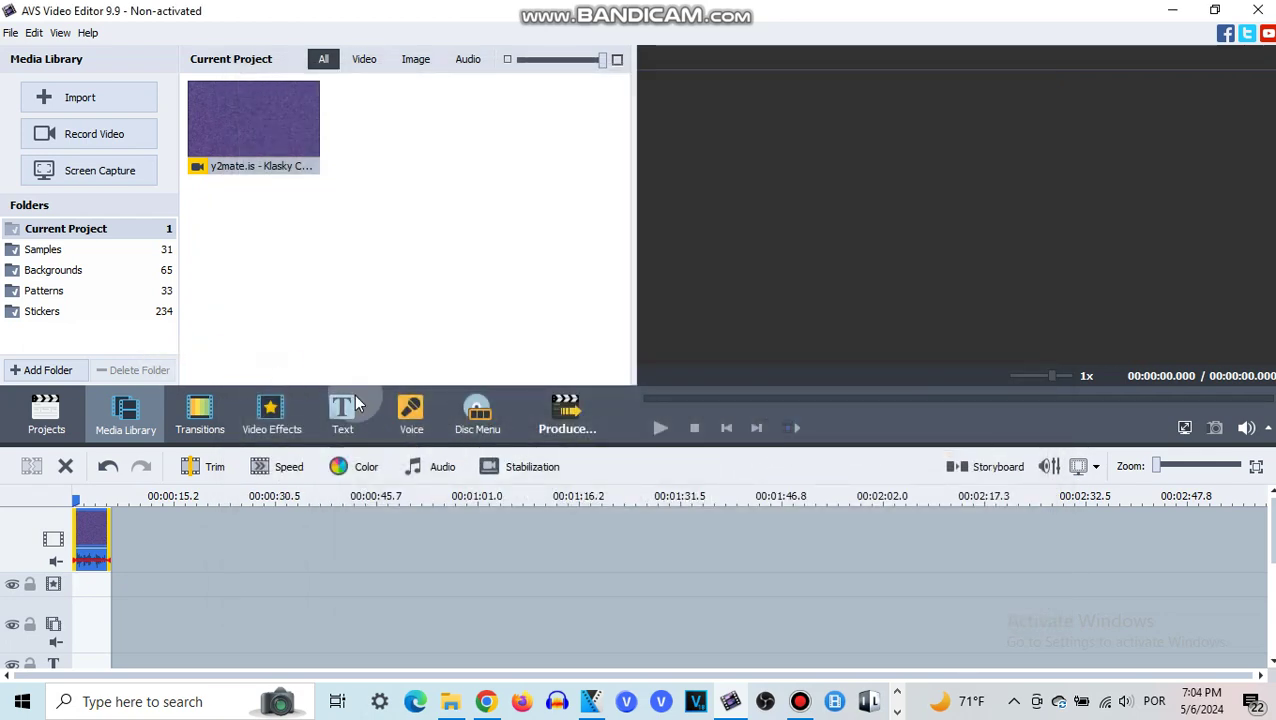
# Step: Add the Flip video effect at the start of the effects line and shorten it to the video clip's length
pyautogui.click(270, 428)
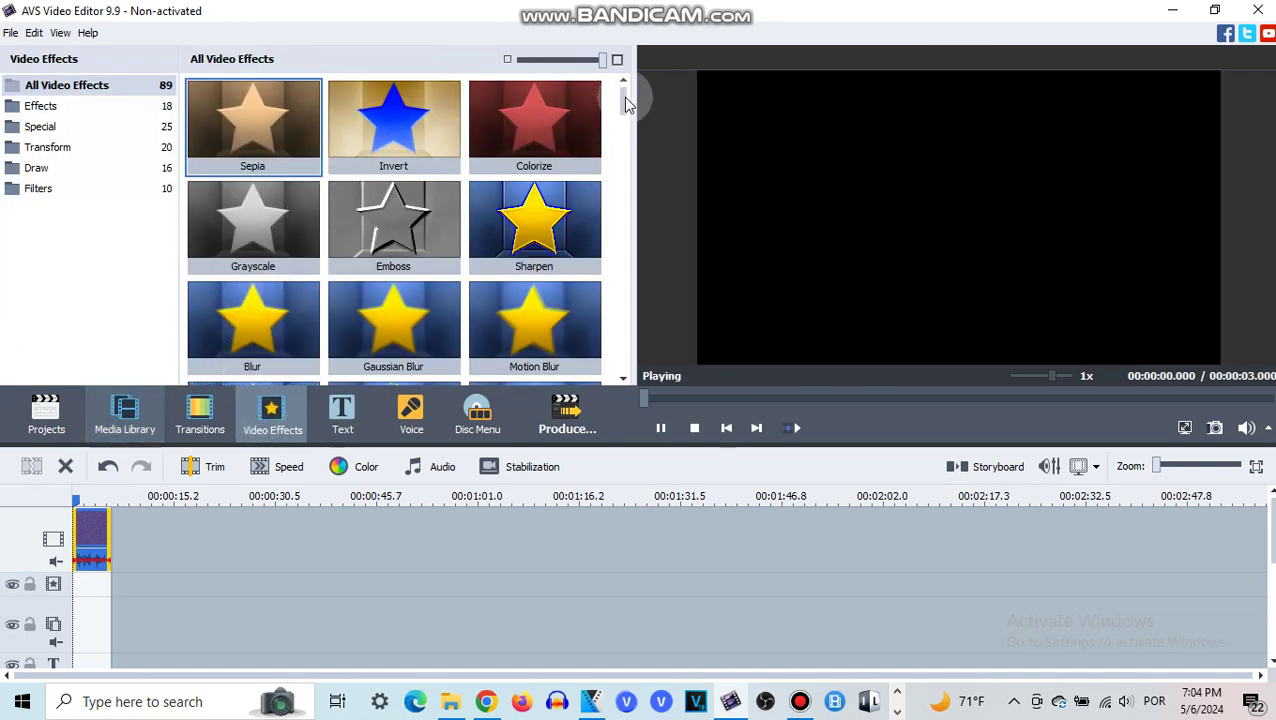
pyautogui.moveTo(626, 110); pyautogui.dragTo(650, 247)
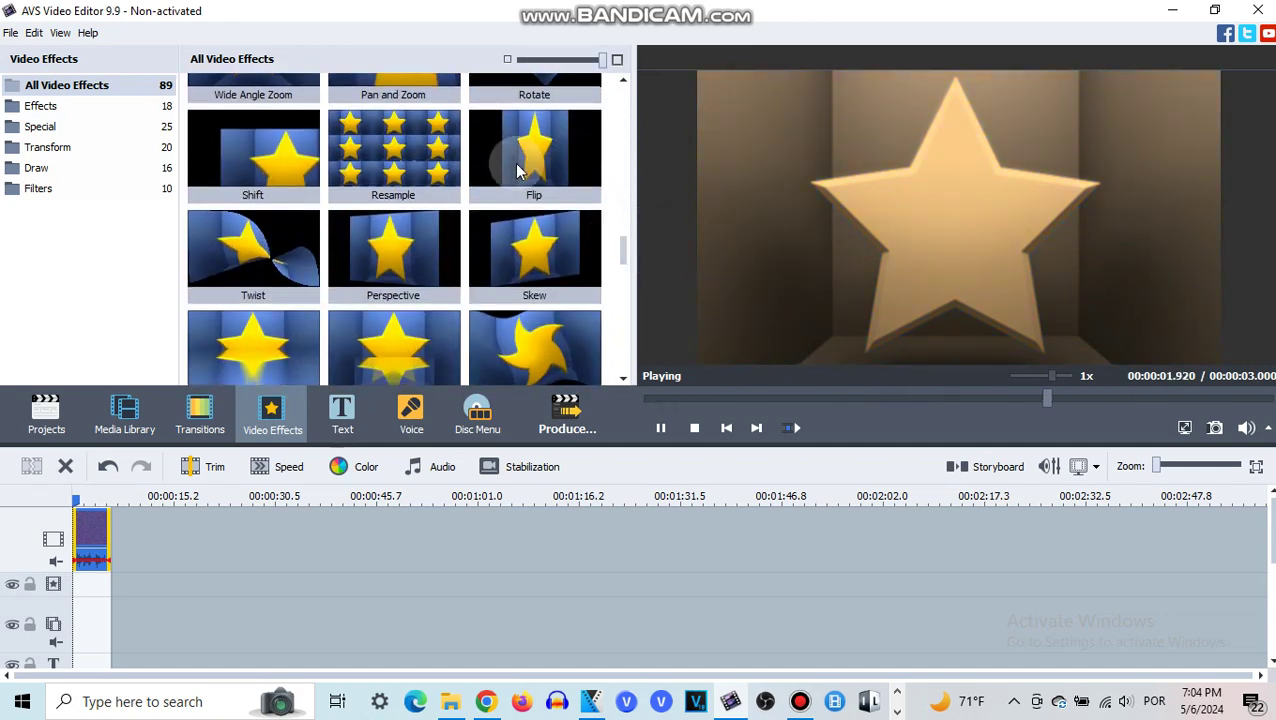
pyautogui.moveTo(521, 157); pyautogui.dragTo(75, 586)
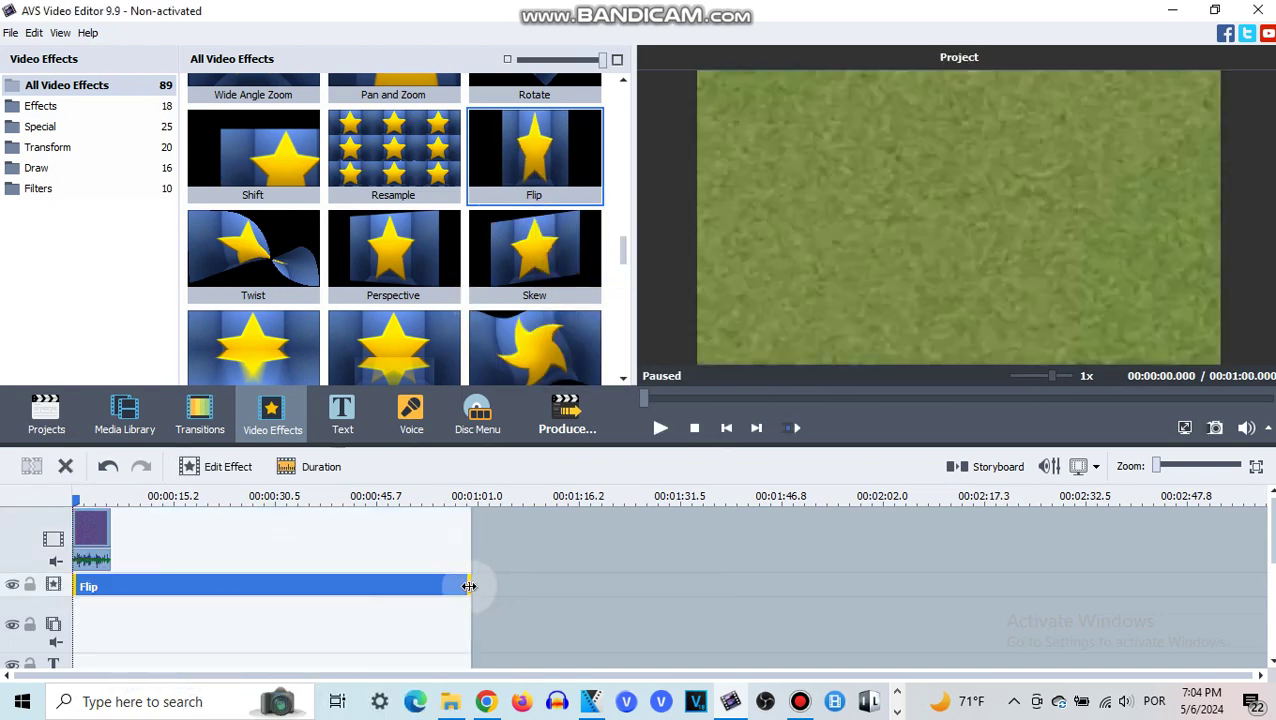
pyautogui.moveTo(469, 586); pyautogui.dragTo(110, 578)
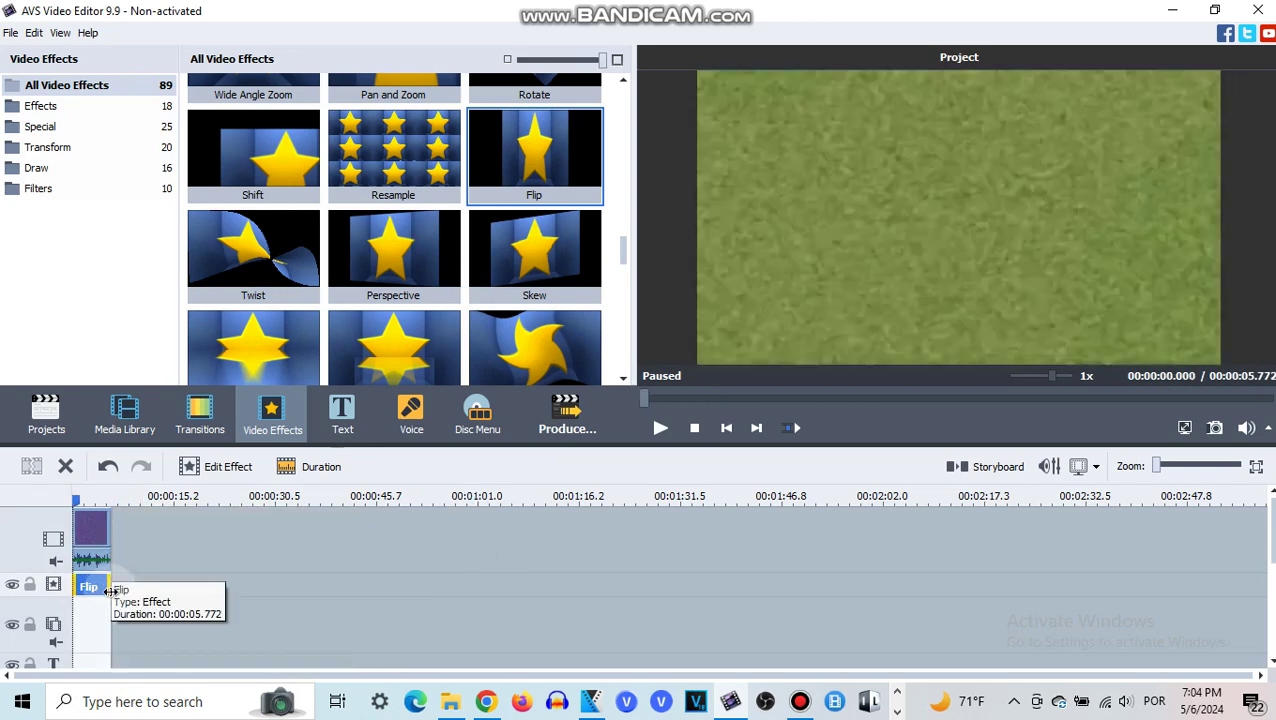
pyautogui.click(110, 591)
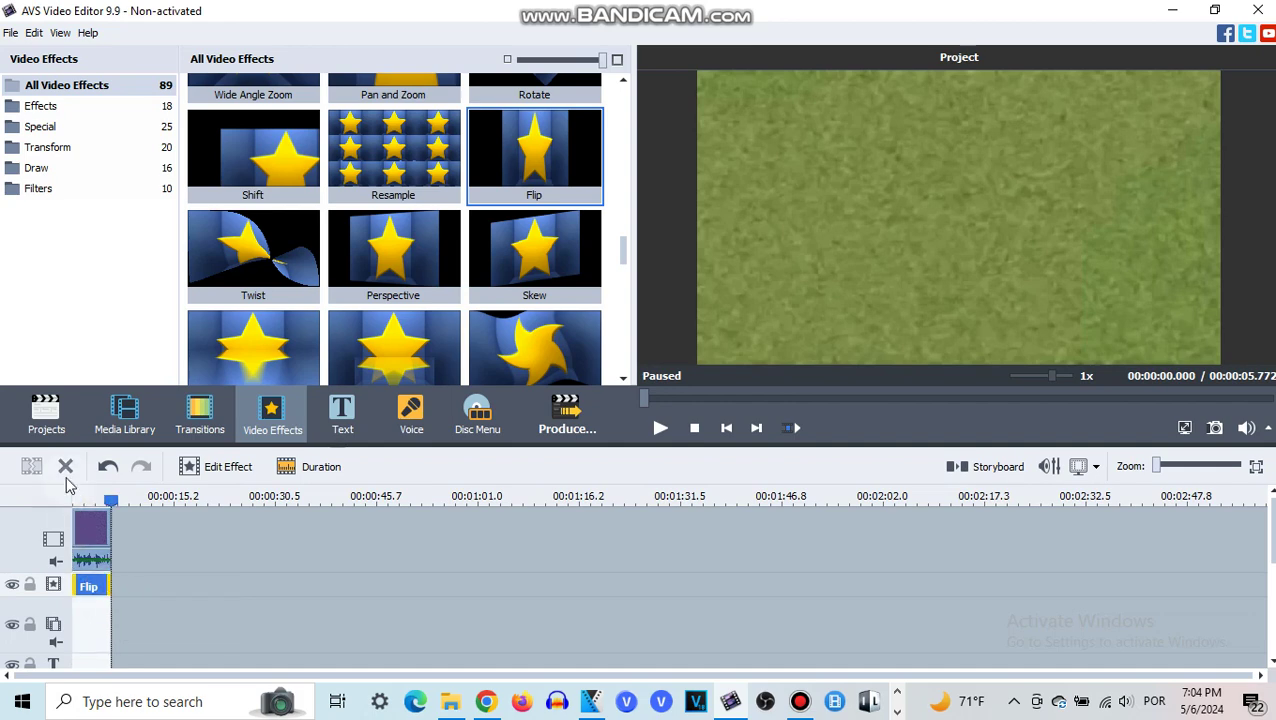
pyautogui.click(75, 538)
pyautogui.click(75, 538)
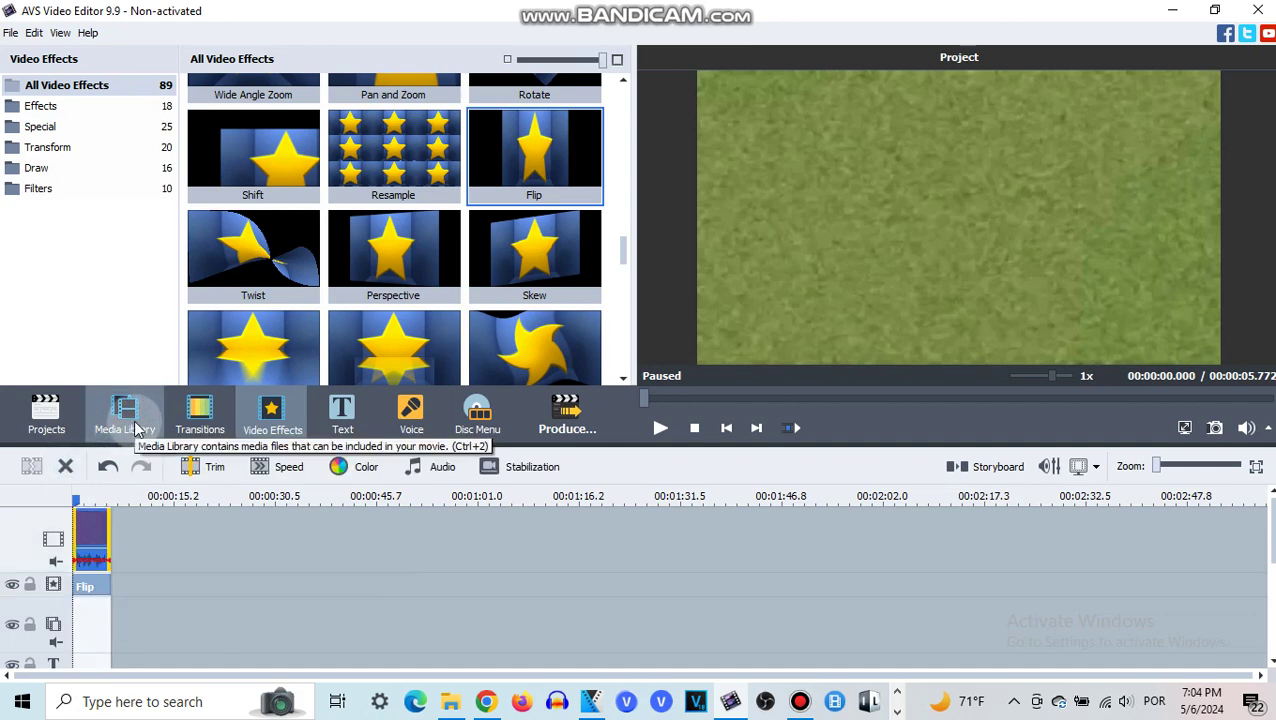
pyautogui.click(128, 418)
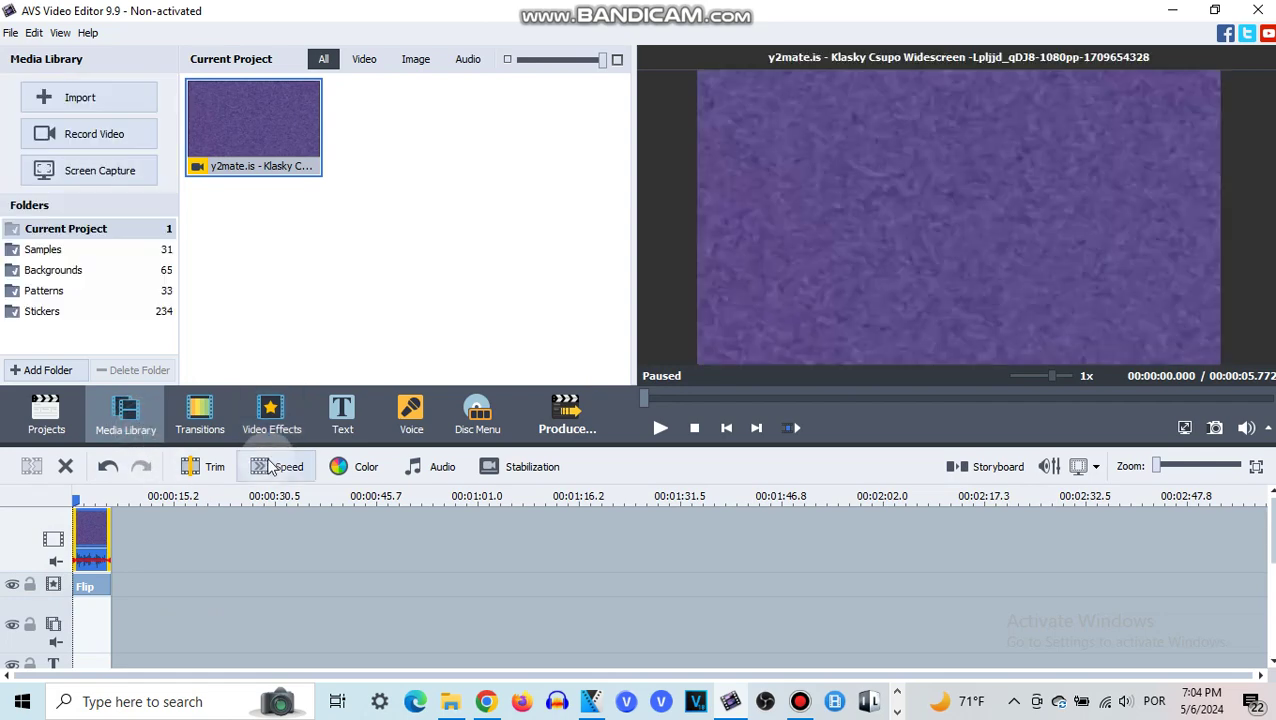
pyautogui.click(86, 522)
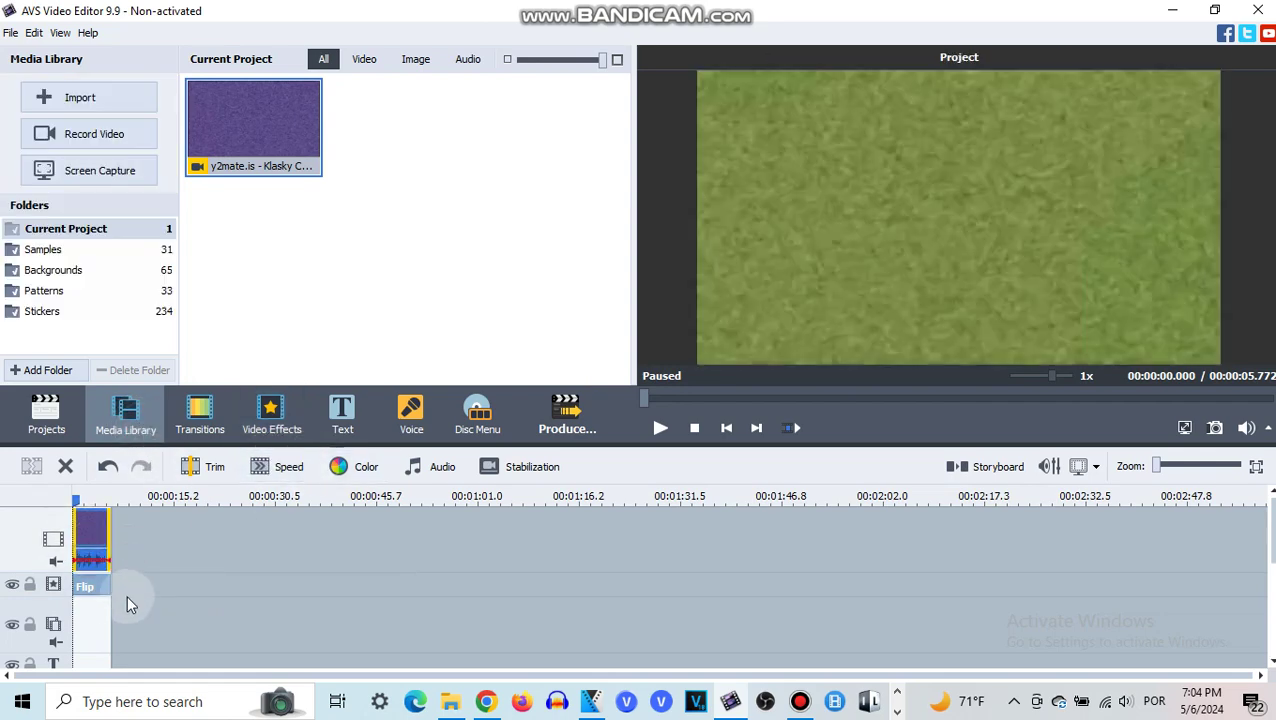
# Step: Add four extra video effects lines to the timeline
pyautogui.rightClick(124, 581)
pyautogui.click(178, 664)
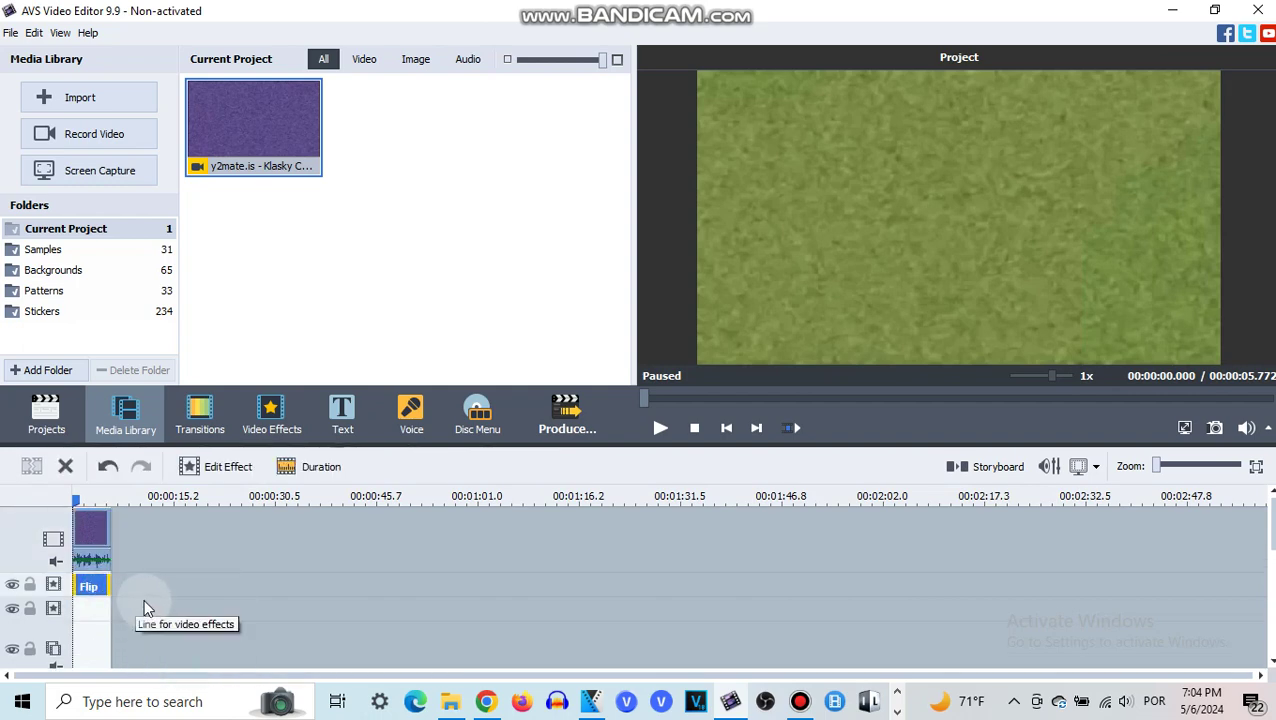
pyautogui.rightClick(127, 608)
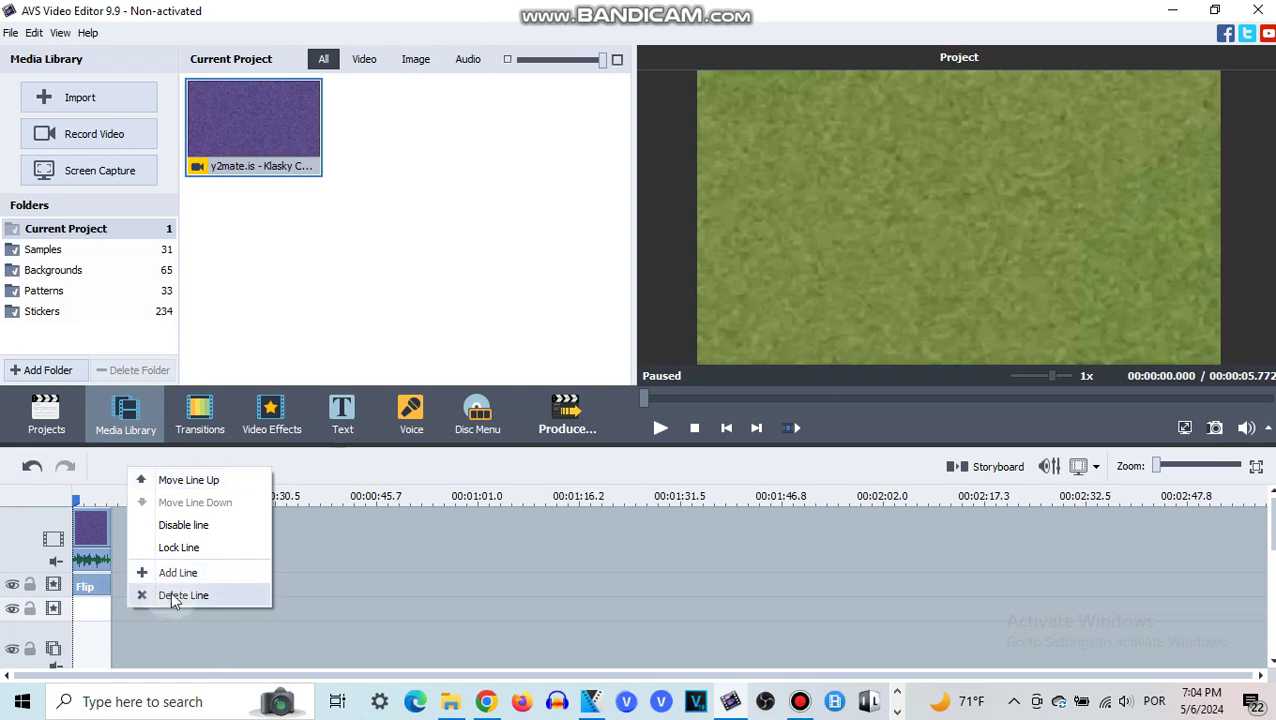
pyautogui.click(178, 574)
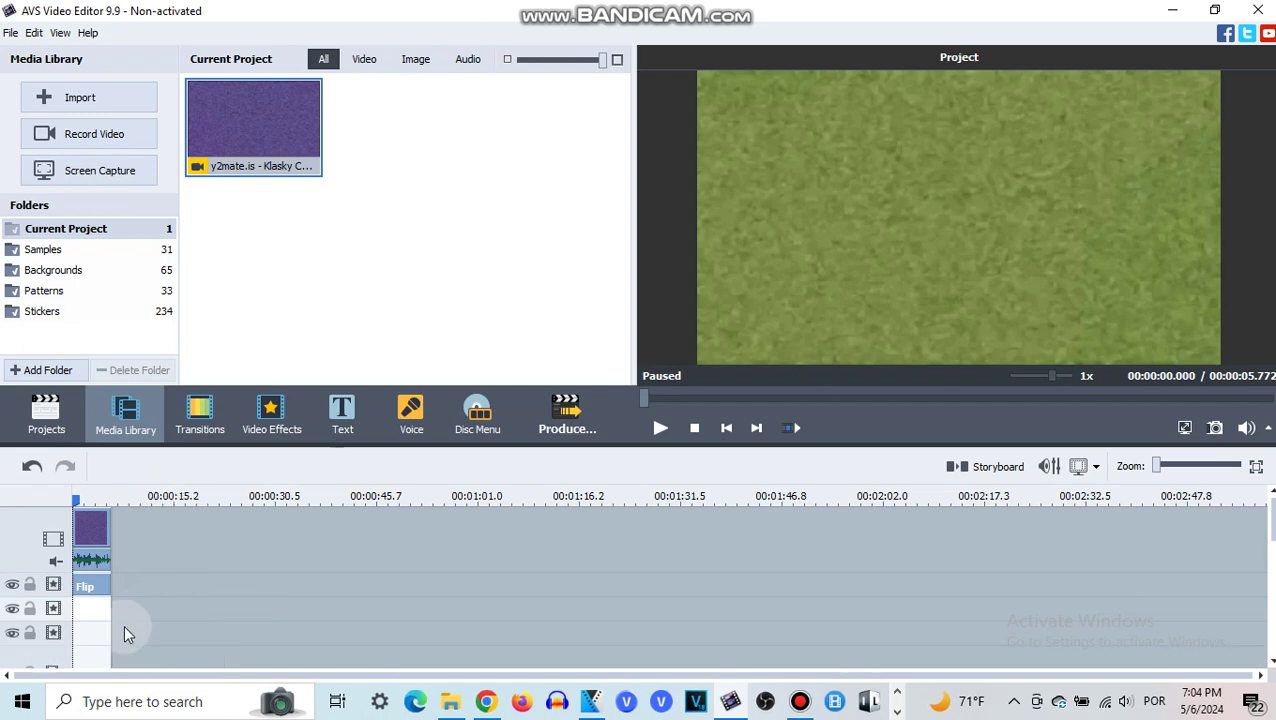
pyautogui.rightClick(124, 624)
pyautogui.click(165, 593)
pyautogui.rightClick(133, 607)
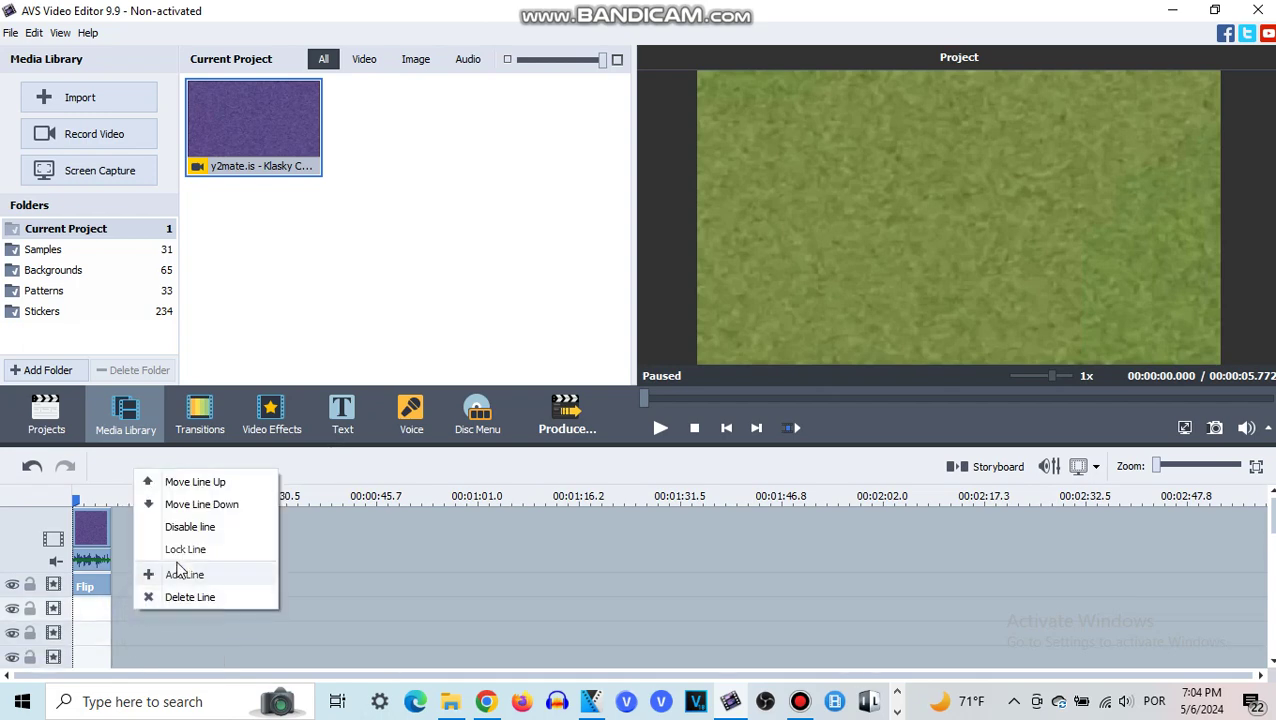
pyautogui.click(183, 573)
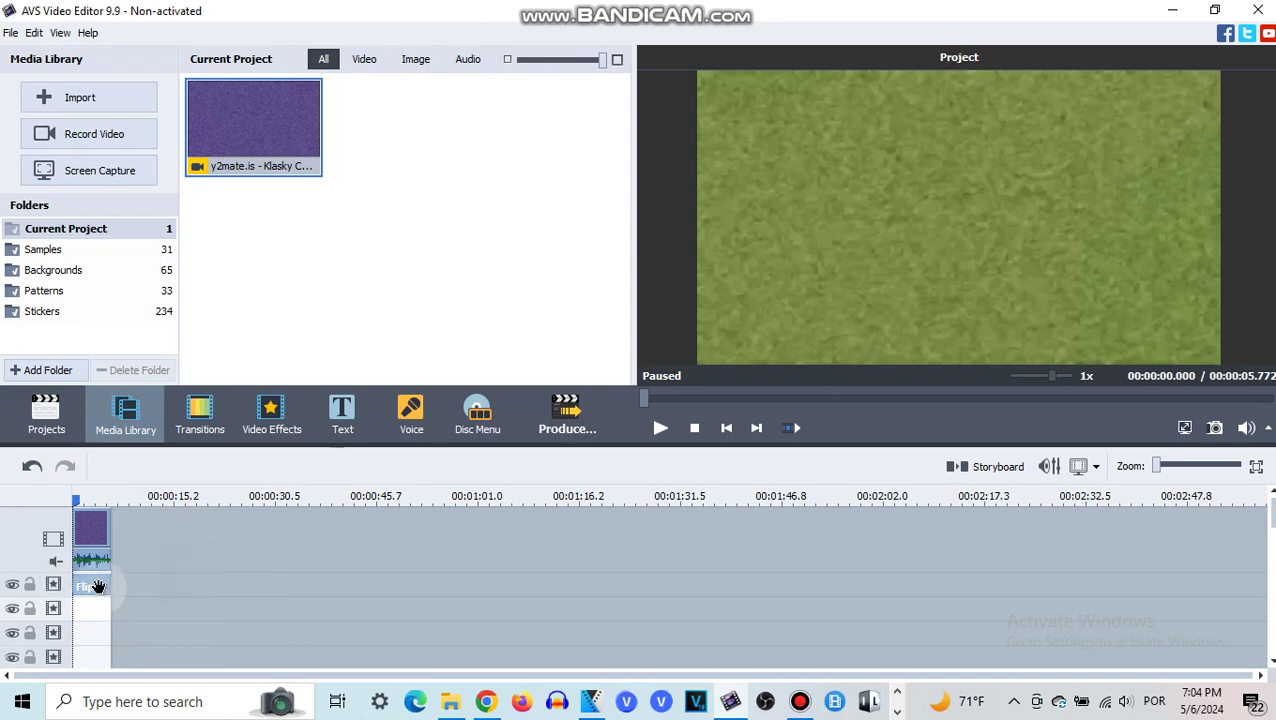
# Step: Duplicate the Flip effect and place the copy on the second effects line, aligned with the start of the clip
pyautogui.rightClick(95, 586)
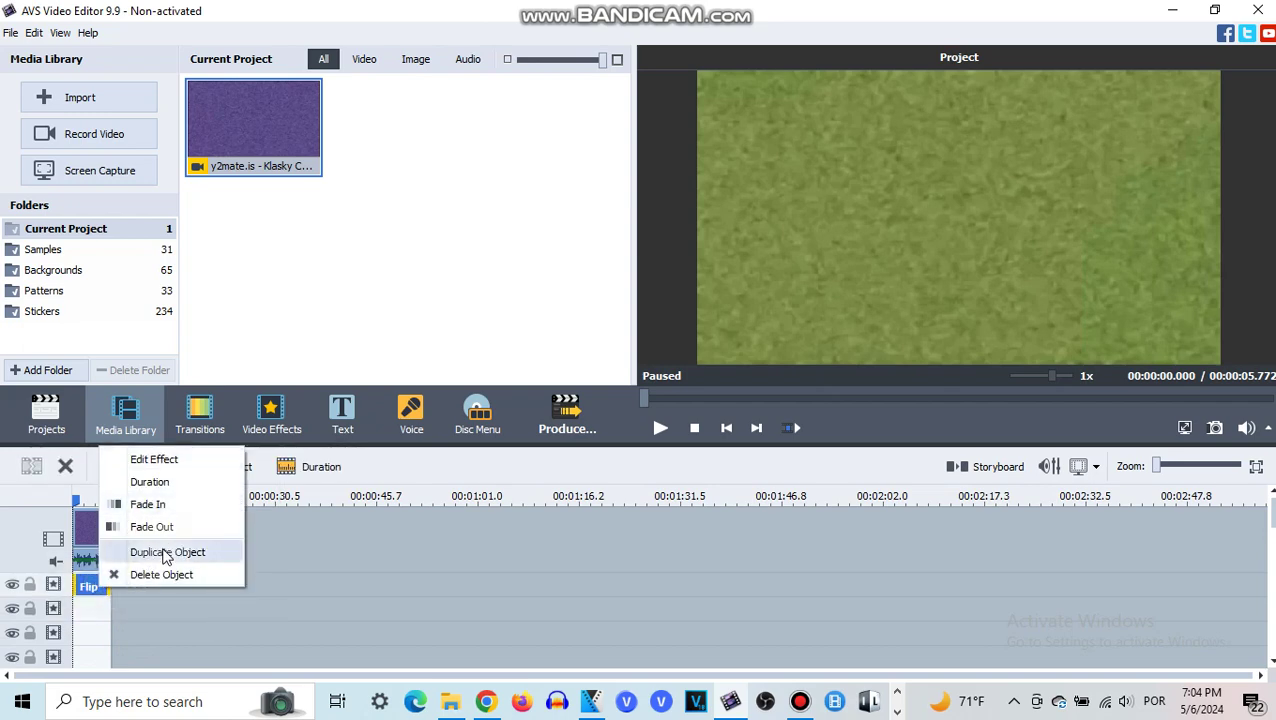
pyautogui.click(165, 553)
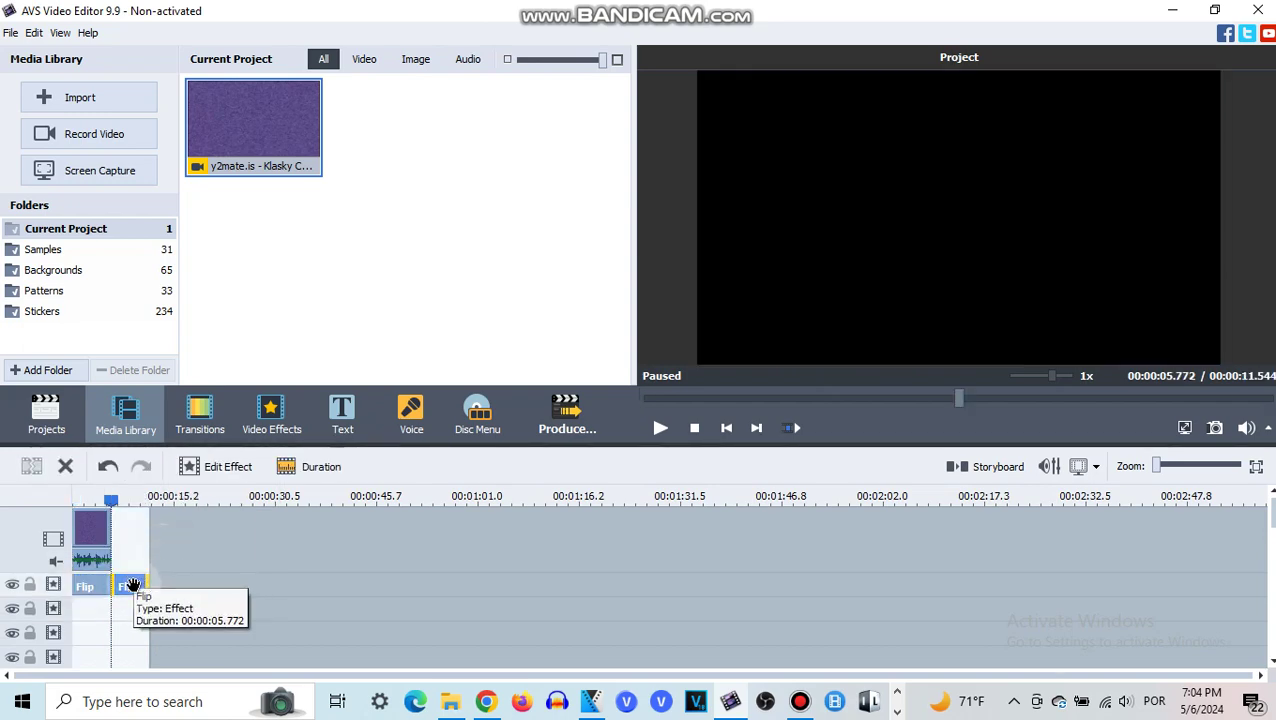
pyautogui.moveTo(128, 584); pyautogui.dragTo(81, 604)
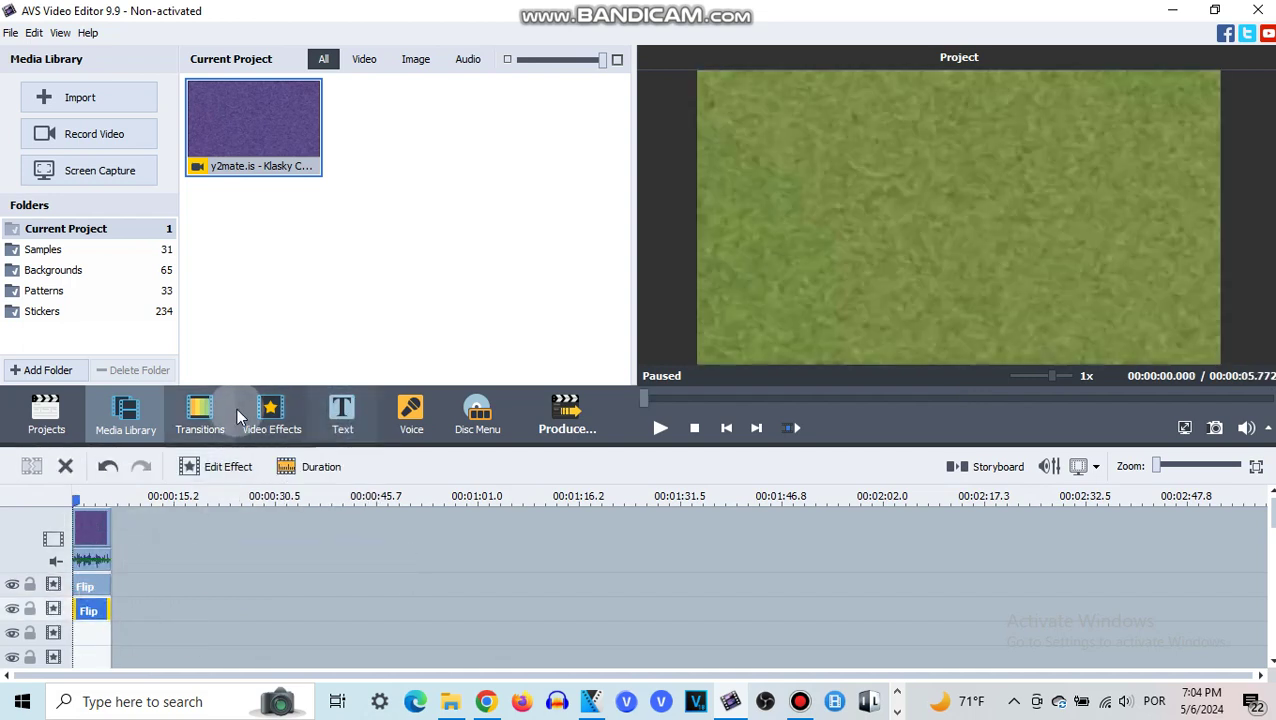
# Step: Replace the duplicated Flip on the second effects line with the Invert effect
pyautogui.click(272, 415)
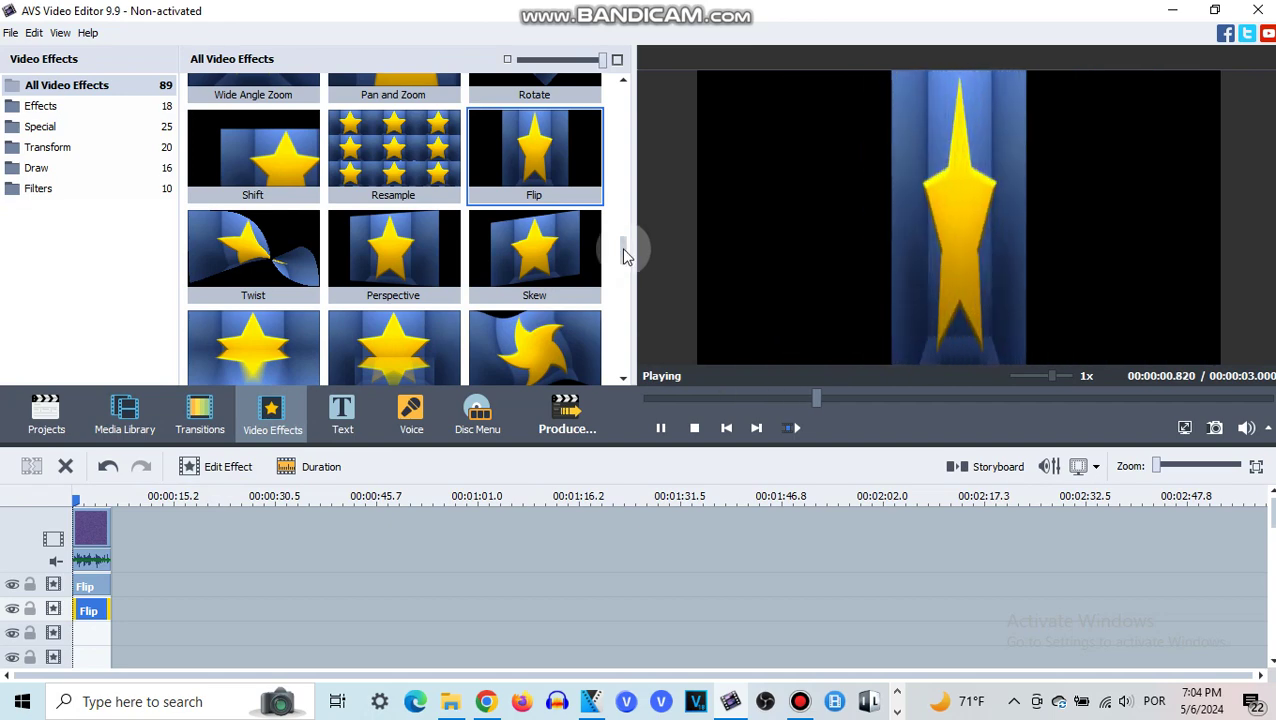
pyautogui.scroll(5, 400, 230)
pyautogui.moveTo(393, 125); pyautogui.dragTo(92, 610)
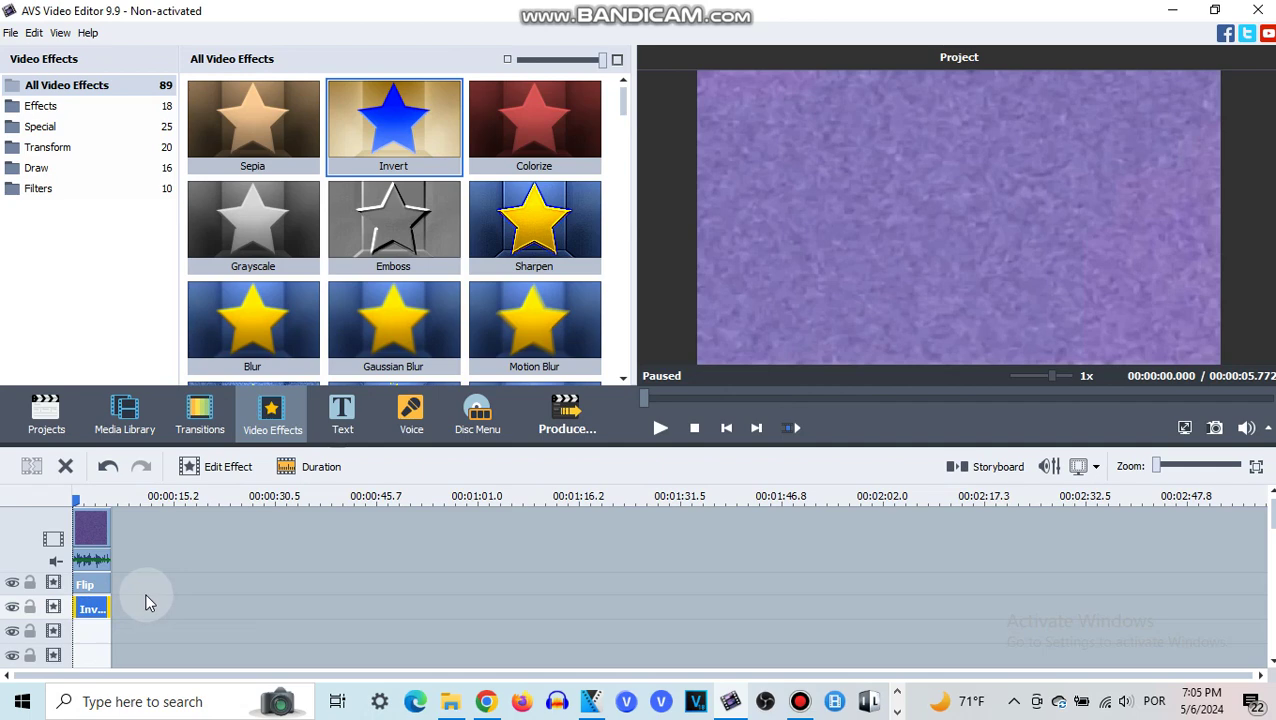
# Step: Duplicate the Invert effect onto the start of the third effects line and replace that copy with the Wave effect
pyautogui.rightClick(90, 606)
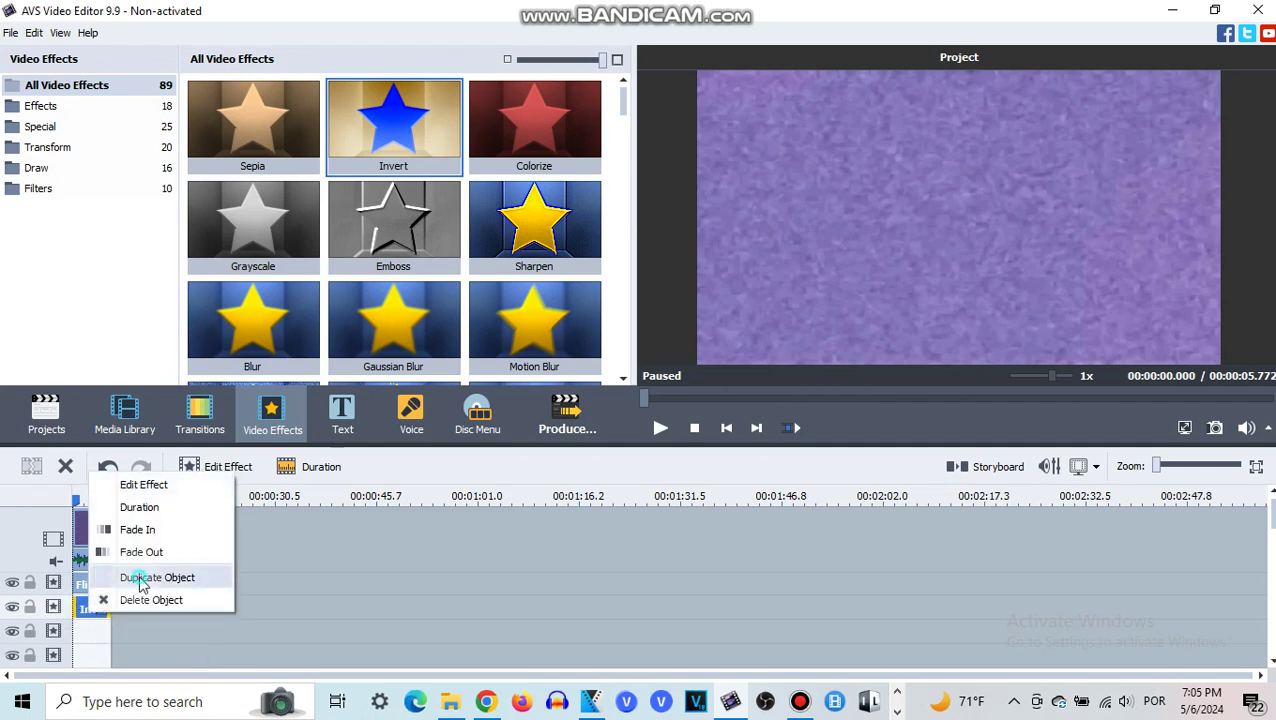
pyautogui.click(135, 578)
pyautogui.moveTo(130, 608); pyautogui.dragTo(92, 633)
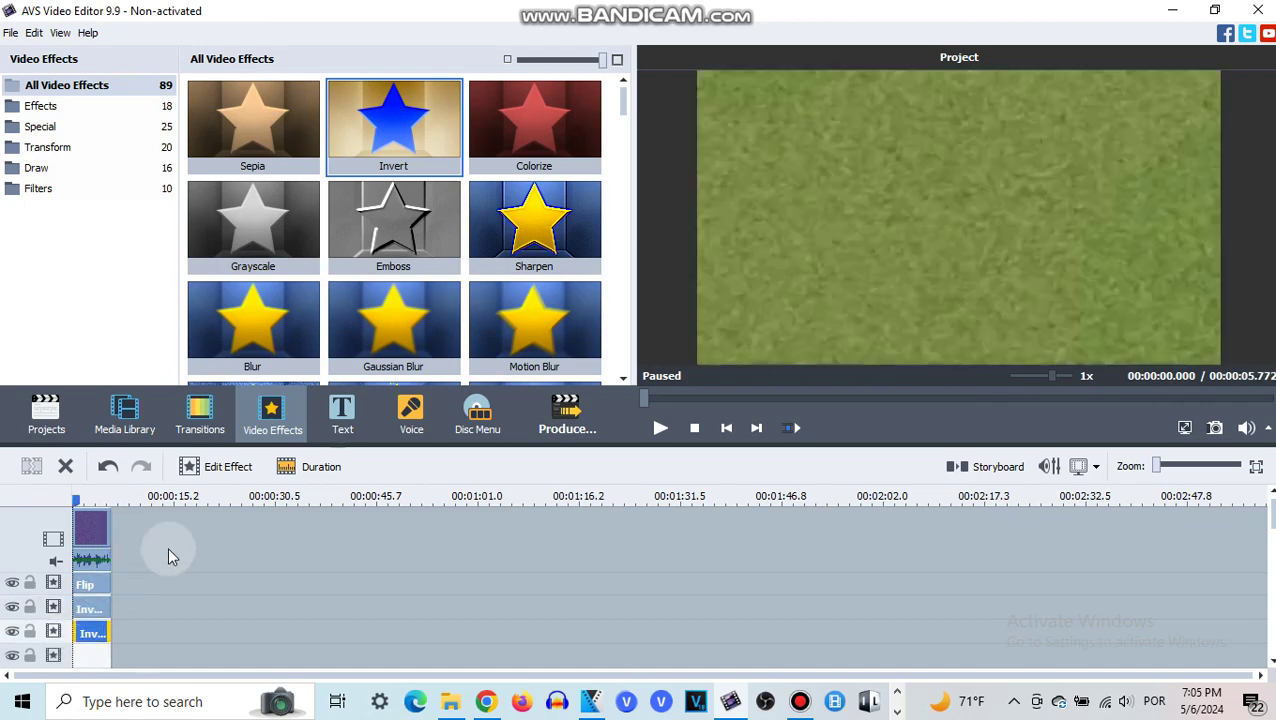
pyautogui.moveTo(625, 110); pyautogui.dragTo(626, 273)
pyautogui.moveTo(415, 253); pyautogui.dragTo(90, 632)
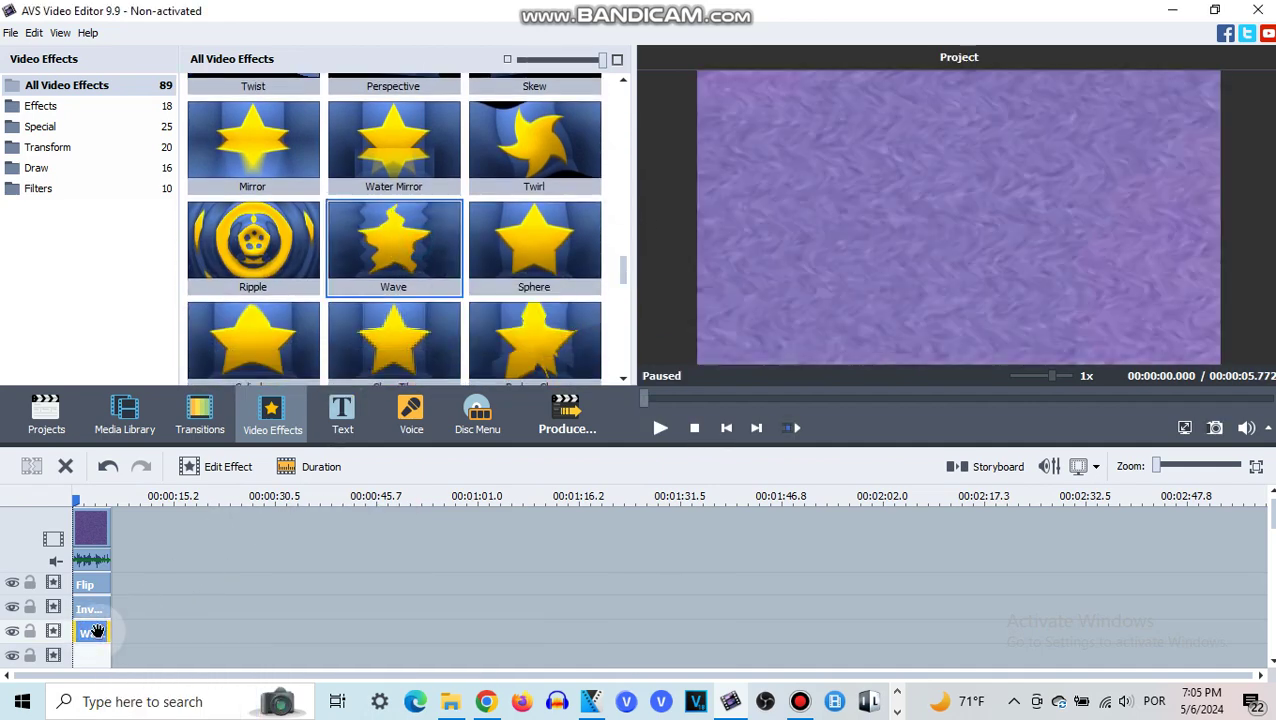
# Step: Duplicate the Wave effect and place the copy at the start of the fourth effects line
pyautogui.rightClick(100, 630)
pyautogui.click(132, 596)
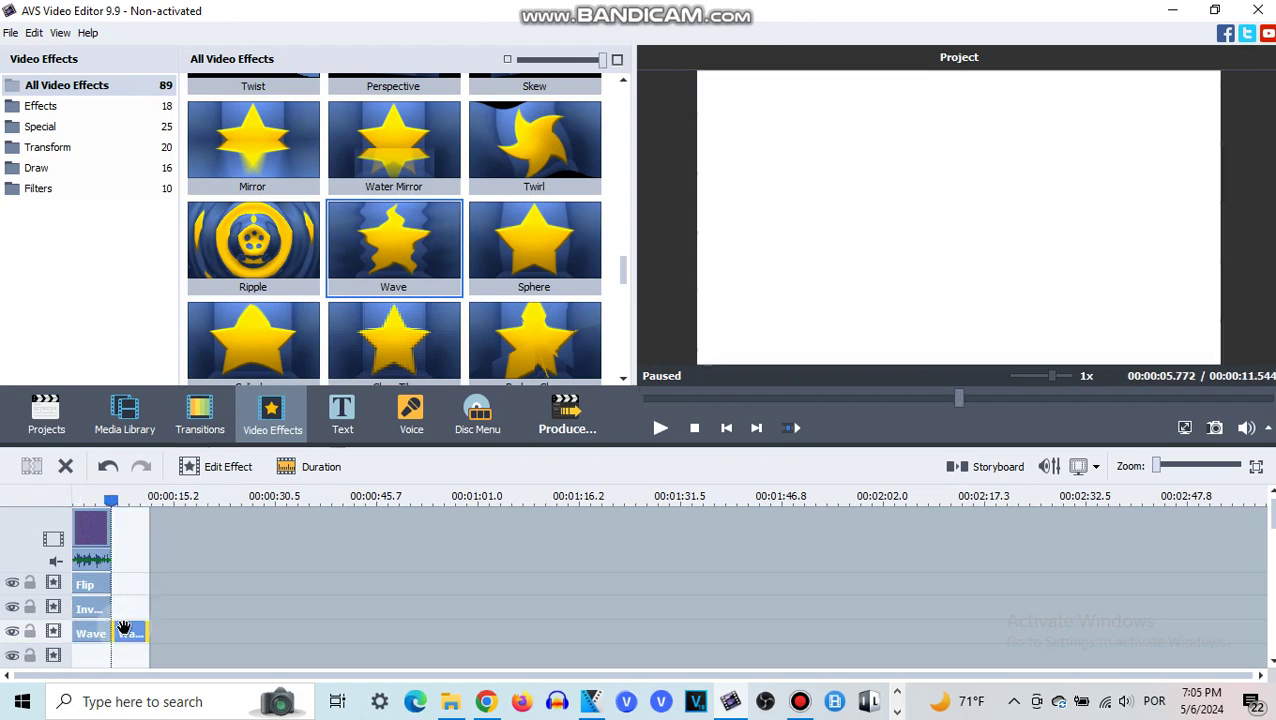
pyautogui.click(73, 661)
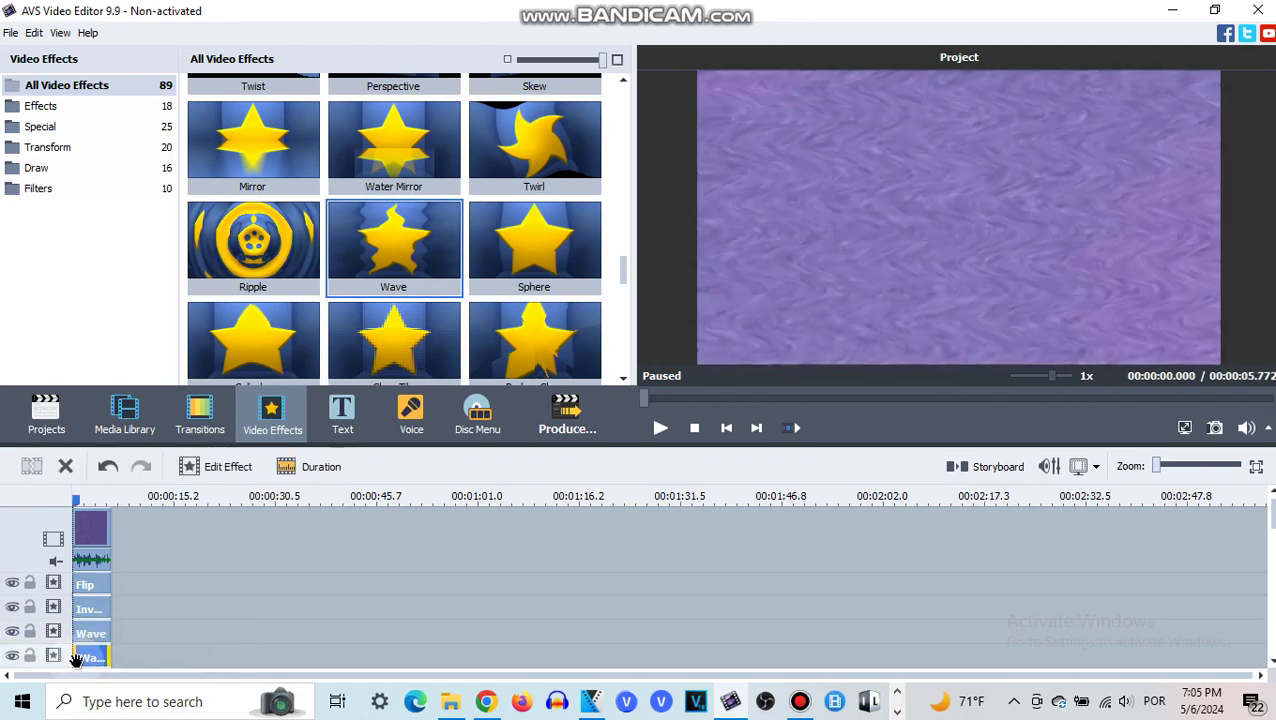
pyautogui.moveTo(130, 633); pyautogui.dragTo(92, 657)
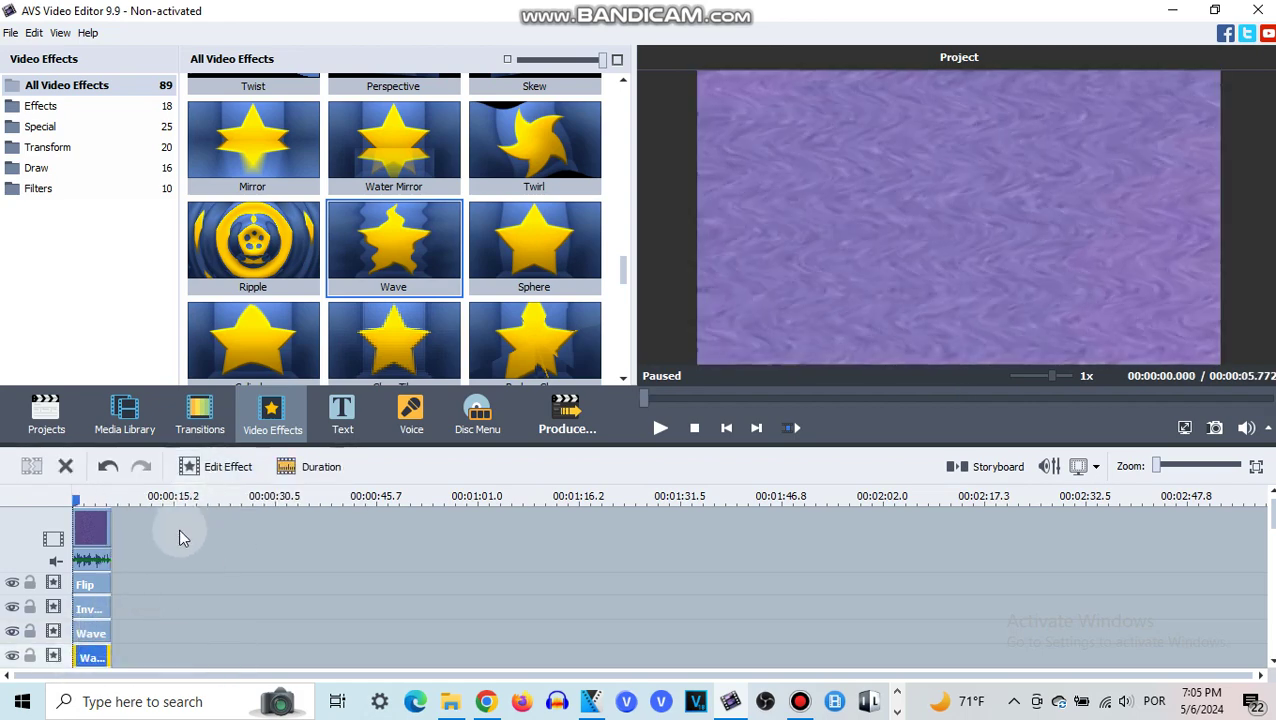
# Step: Turn on the Vertical option for the Wave effect on the fourth effects line
pyautogui.click(229, 467)
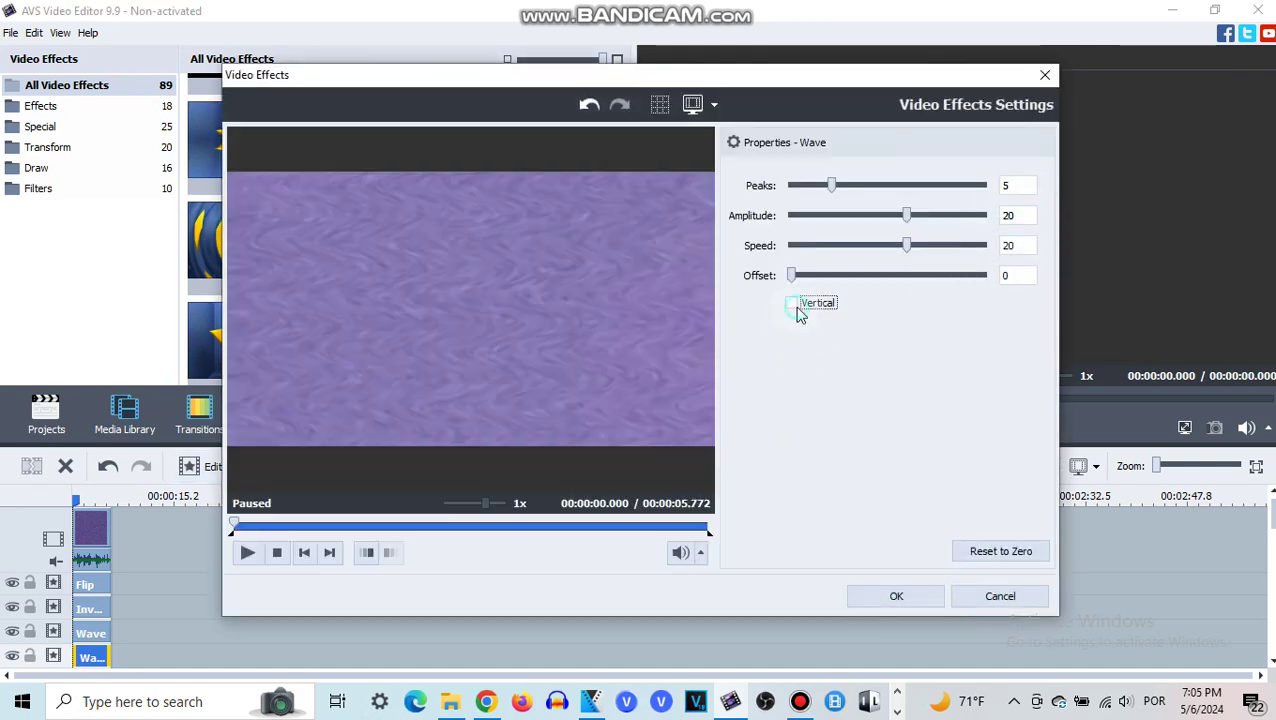
pyautogui.click(795, 303)
pyautogui.click(897, 597)
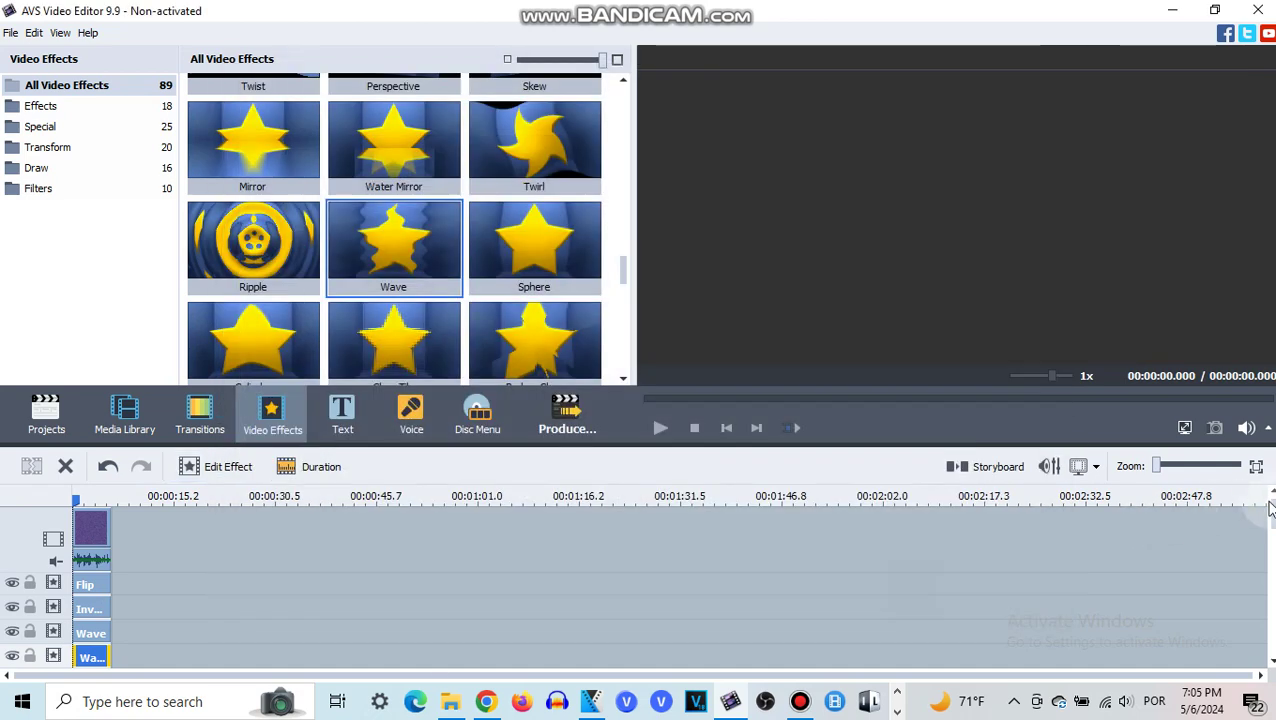
# Step: Add the Wide Angle Zoom effect at the start of the fifth effects line and strongly increase its Perspective
pyautogui.moveTo(1272, 528); pyautogui.dragTo(1270, 562)
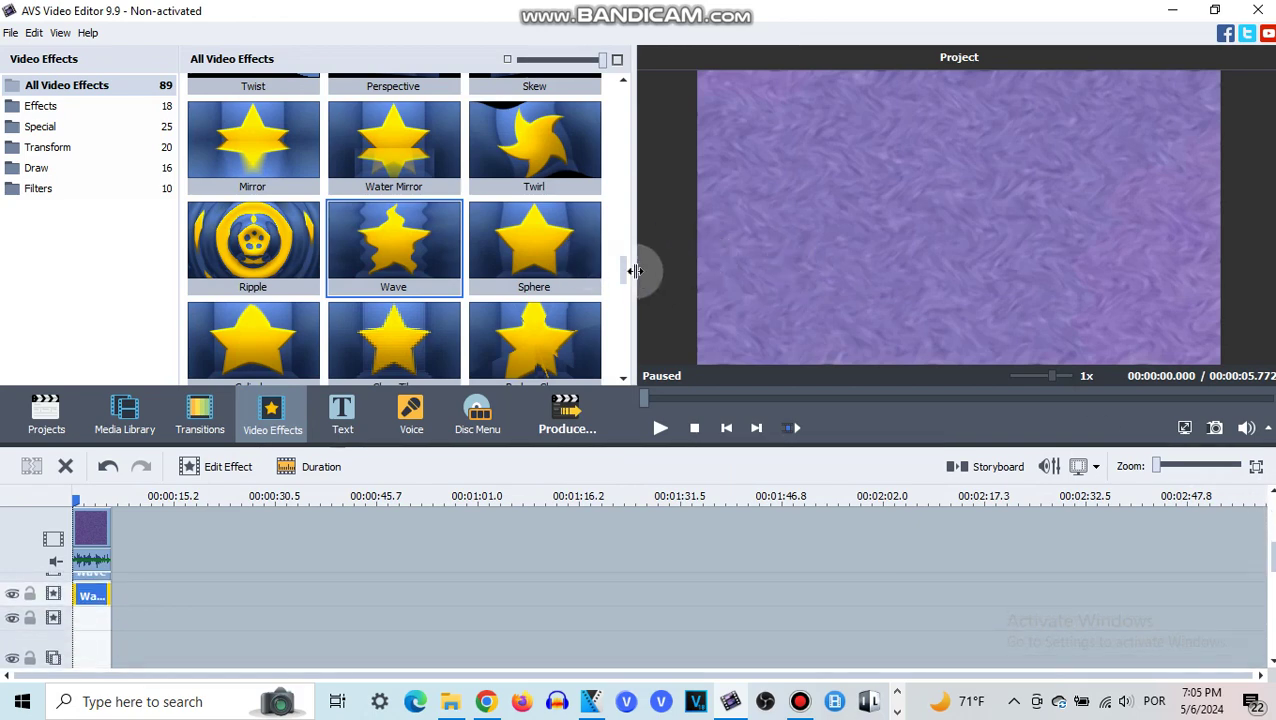
pyautogui.moveTo(622, 265); pyautogui.dragTo(647, 240)
pyautogui.moveTo(242, 265); pyautogui.dragTo(90, 634)
pyautogui.rightClick(88, 610)
pyautogui.click(120, 579)
pyautogui.moveTo(260, 193); pyautogui.dragTo(82, 636)
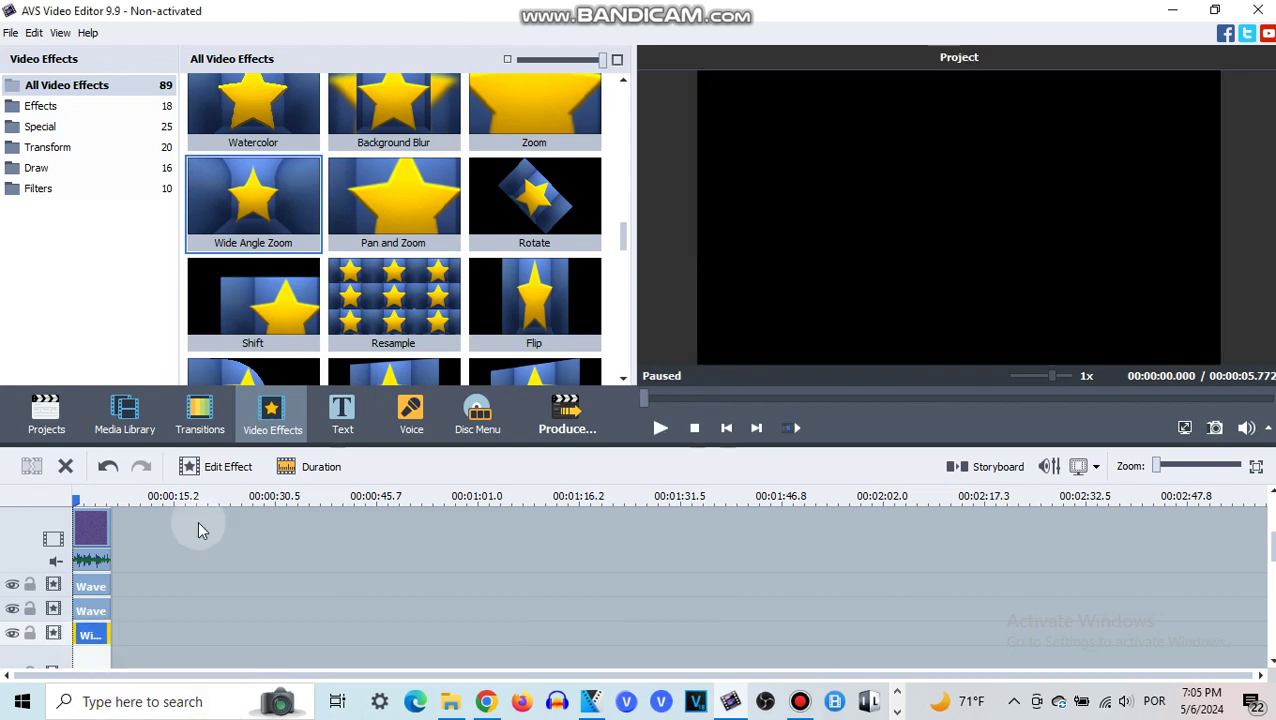
pyautogui.click(222, 466)
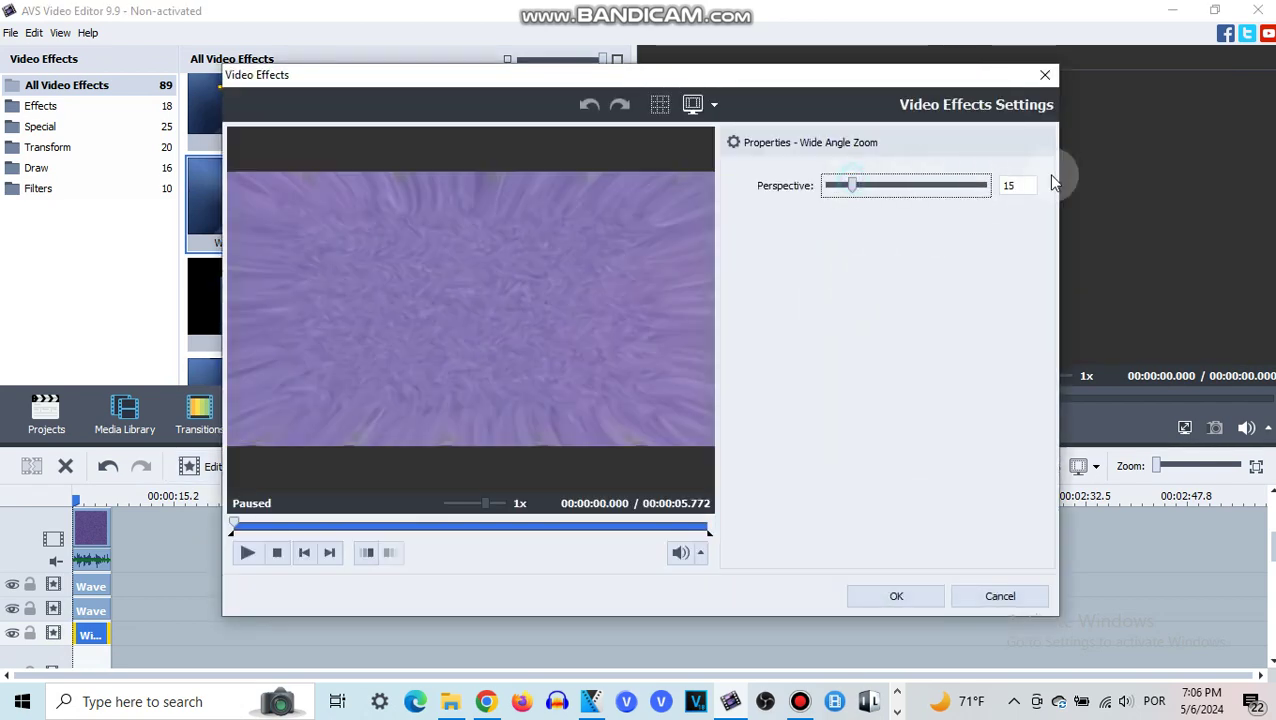
pyautogui.moveTo(1055, 182); pyautogui.dragTo(1196, 191)
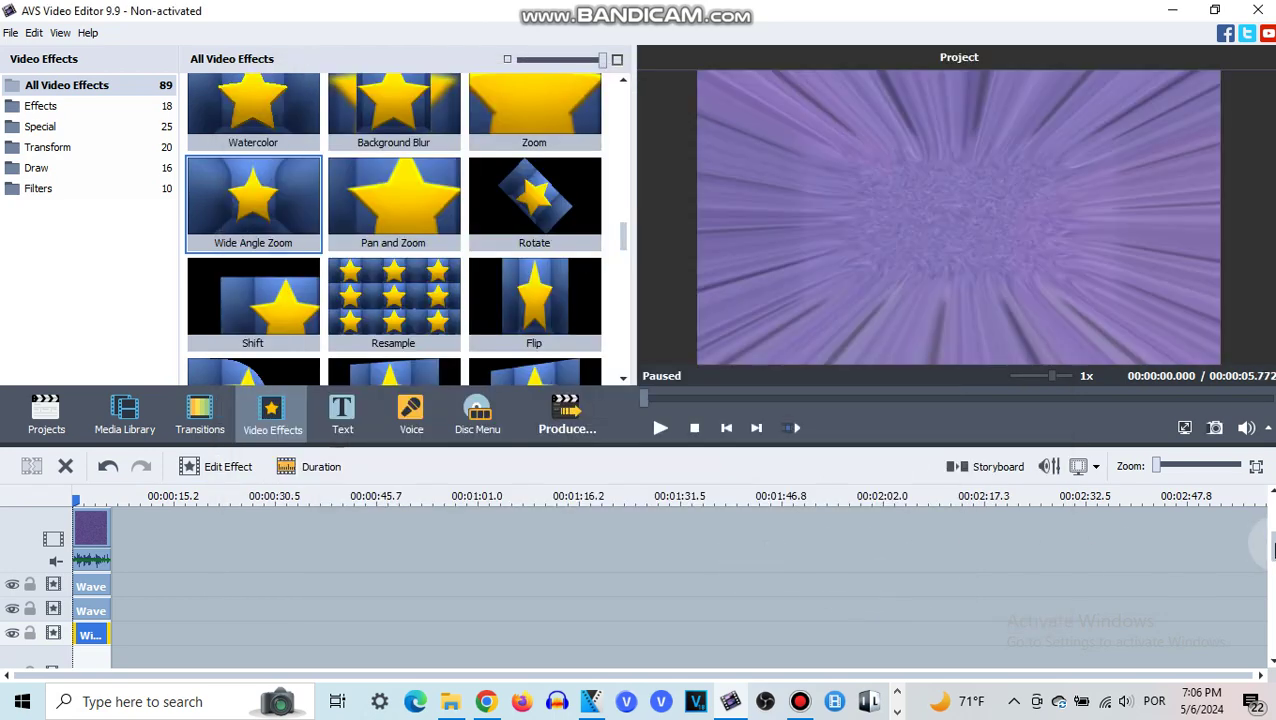
# Step: Place the audio of the Klasky Csupo clip at the start of the music line, aligned with the main video
pyautogui.scroll(2, 1255, 540)
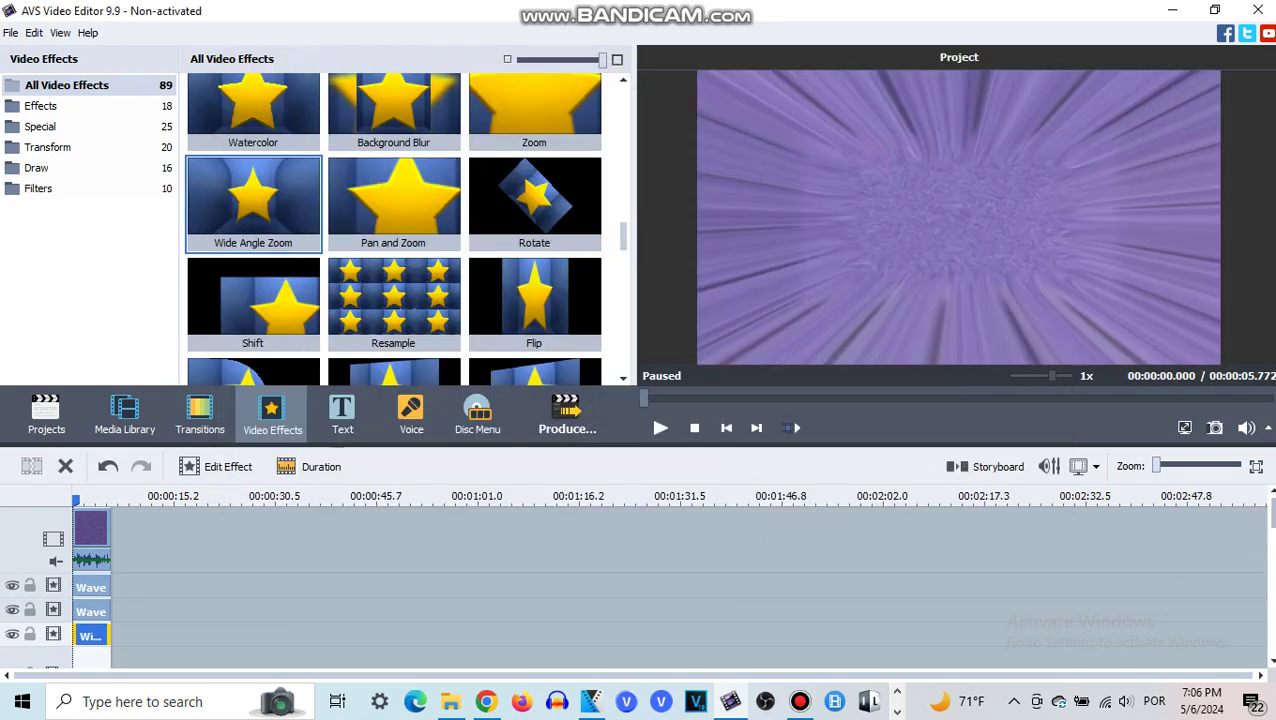
pyautogui.click(126, 418)
pyautogui.click(76, 540)
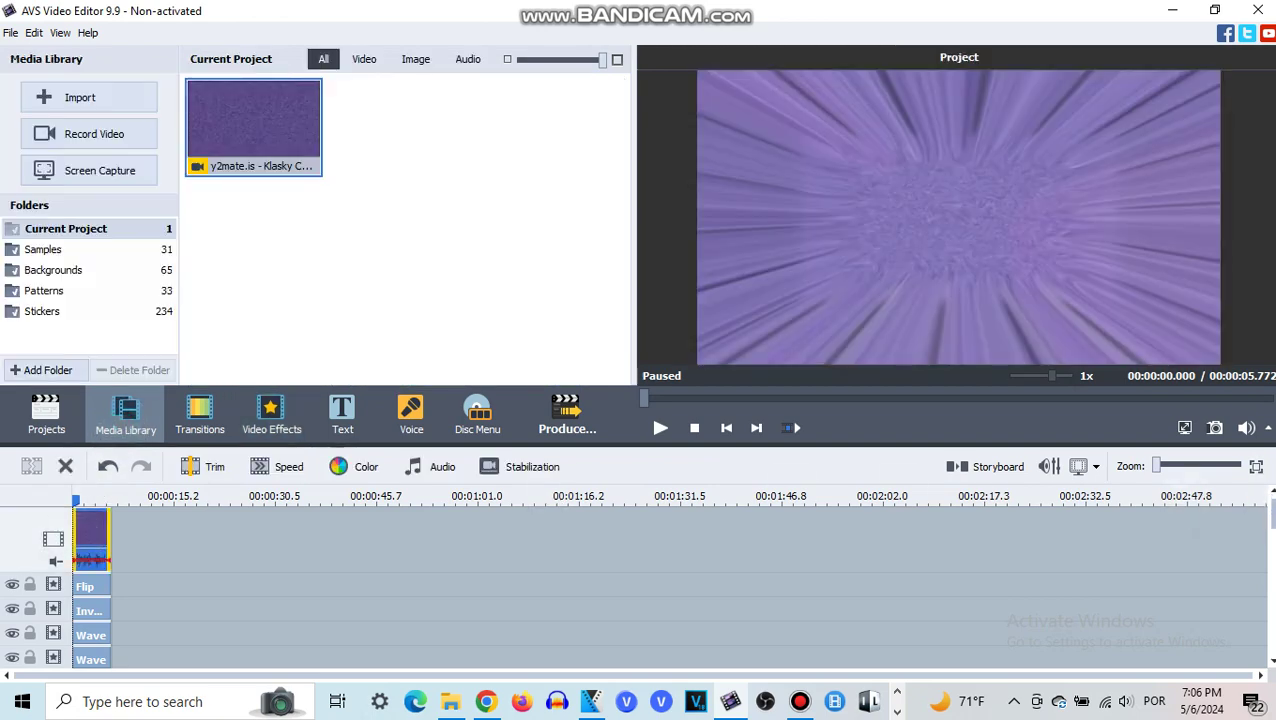
pyautogui.scroll(-3, 670, 600)
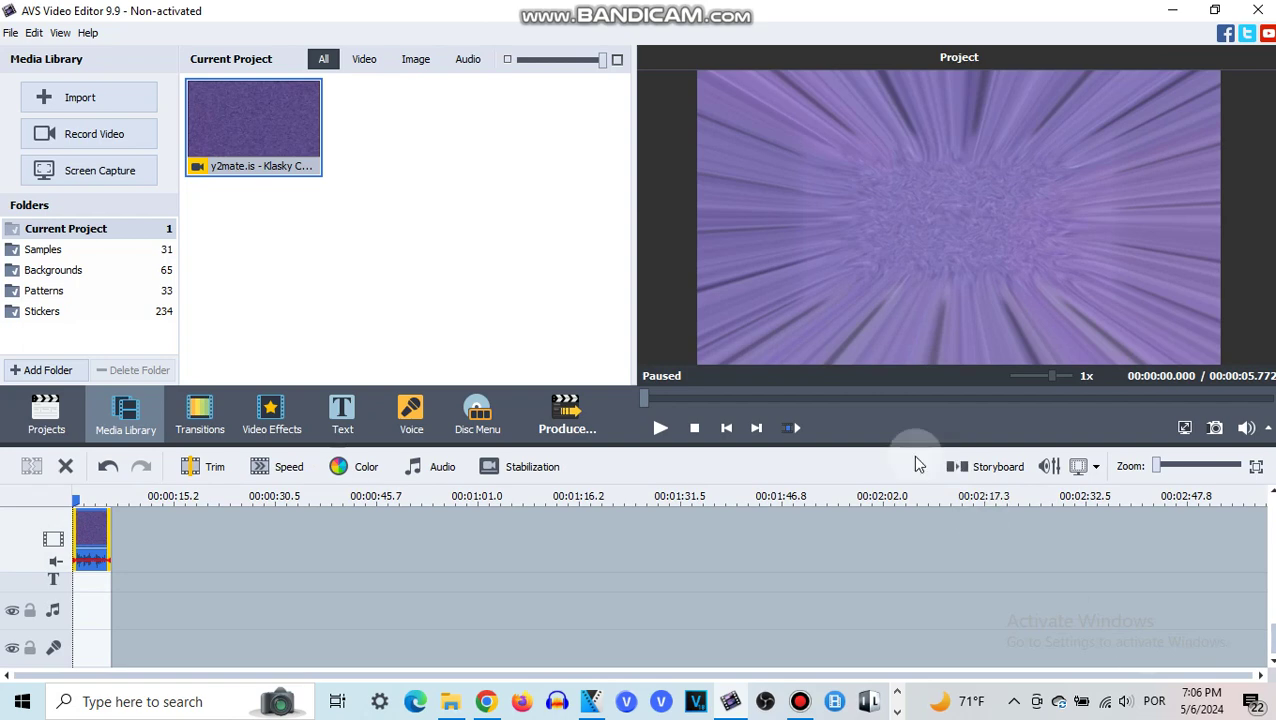
pyautogui.moveTo(255, 303); pyautogui.dragTo(73, 604)
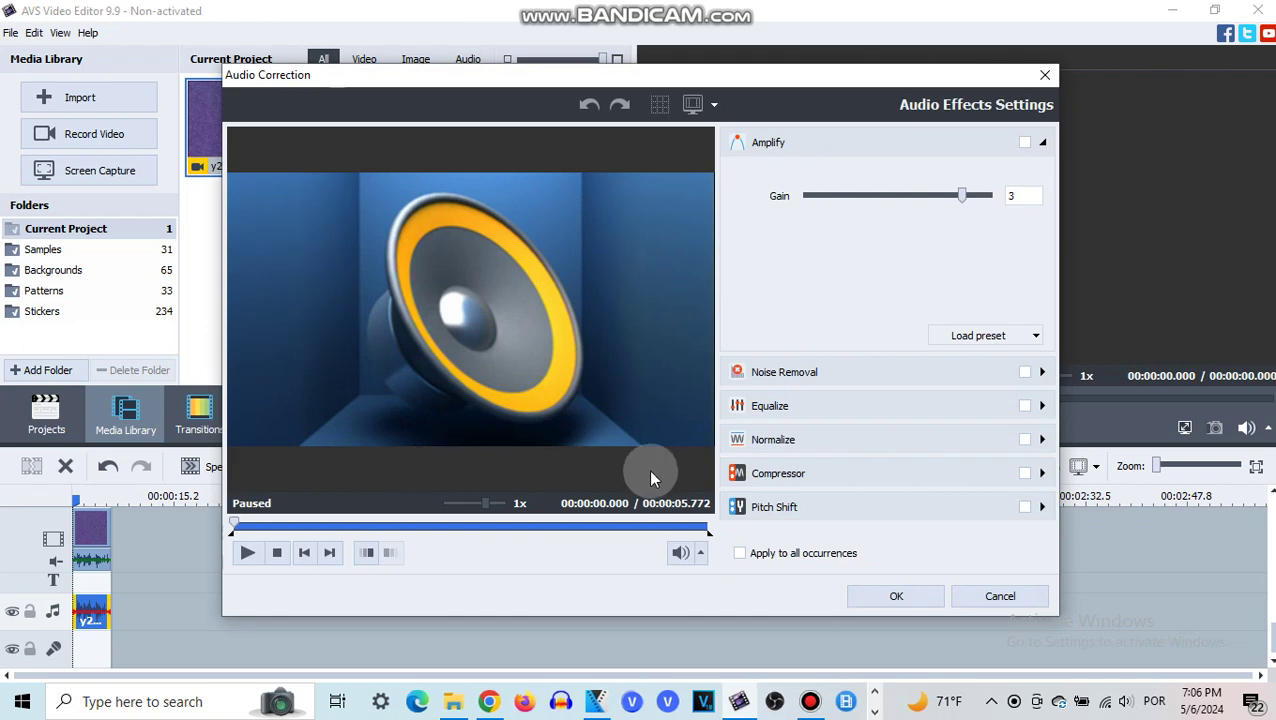
# Step: Adjust the Pitch Shift rate for the audio copy on the music line and accept the audio settings
pyautogui.click(770, 518)
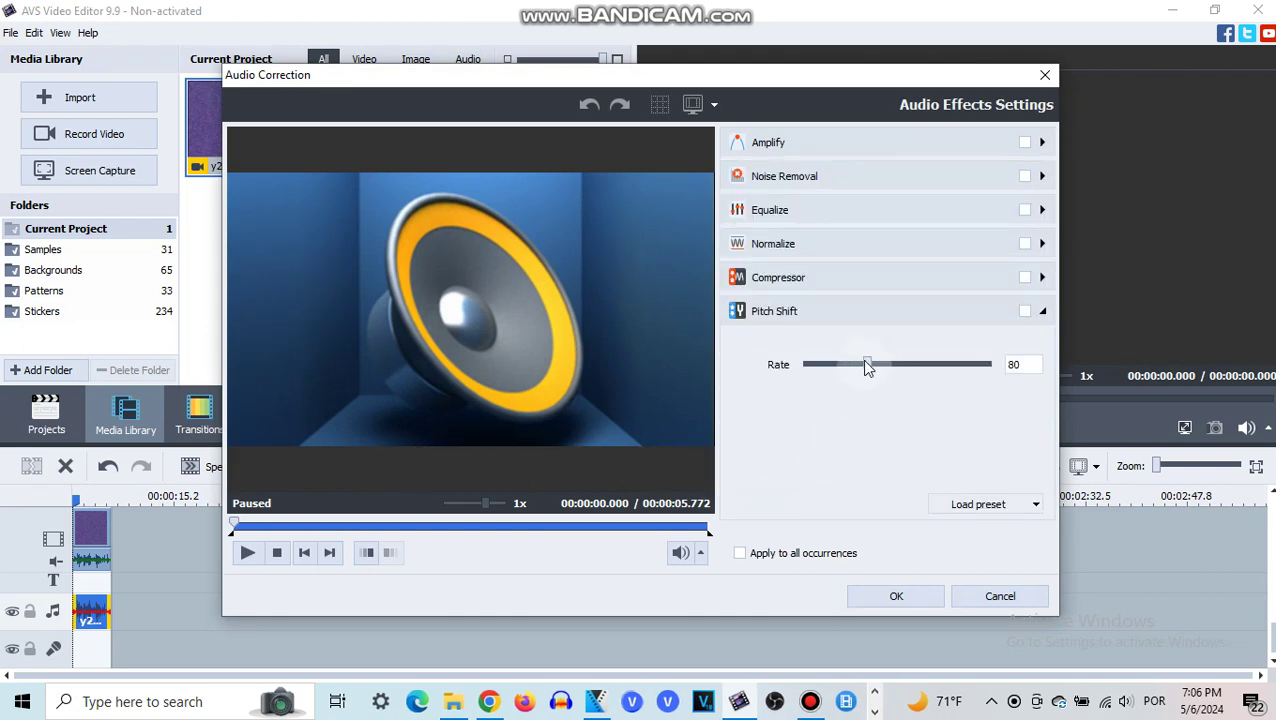
pyautogui.moveTo(867, 366); pyautogui.dragTo(875, 369)
pyautogui.click(903, 597)
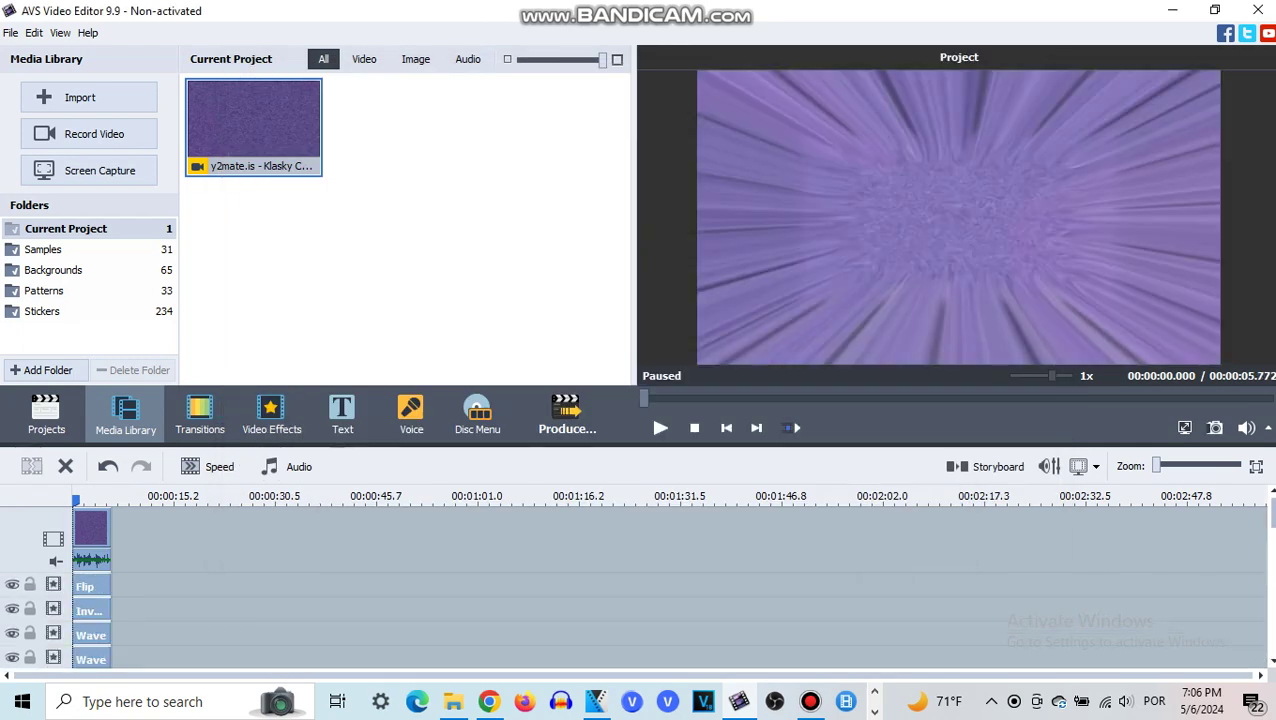
# Step: Play the project from the start to preview the stacked video effects with the added audio, and stop playback
pyautogui.click(76, 527)
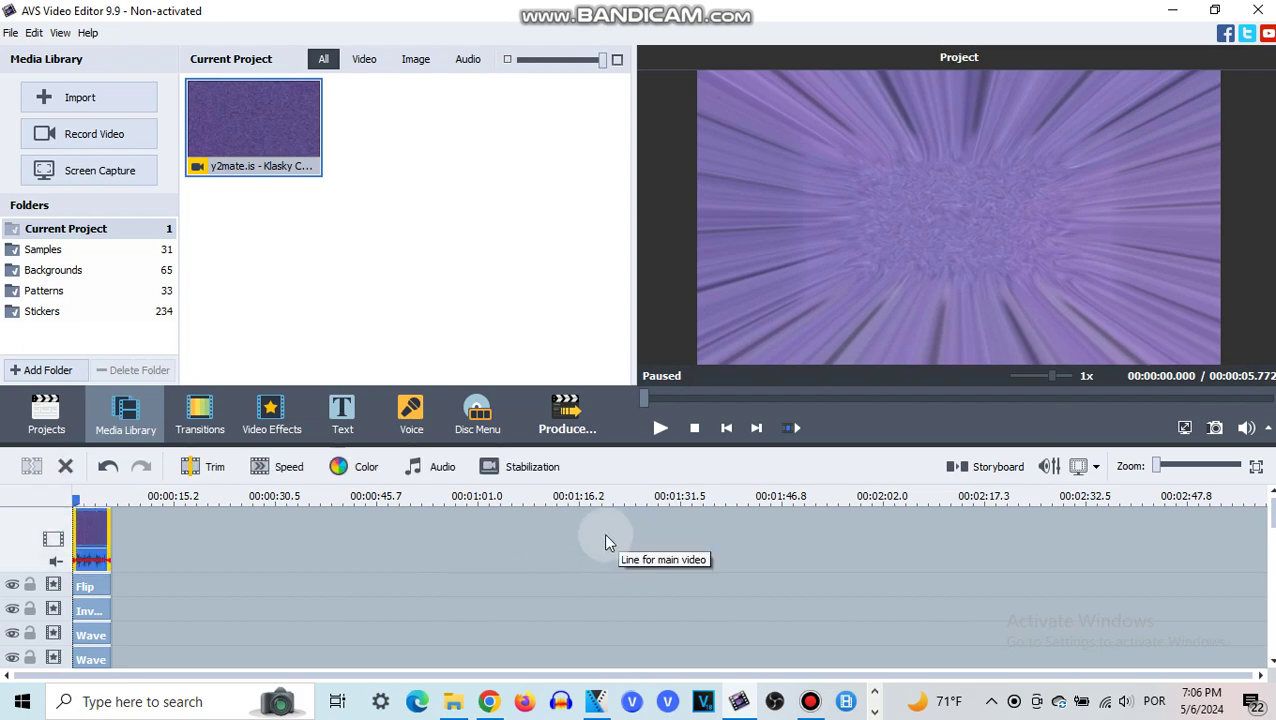
pyautogui.press('space')
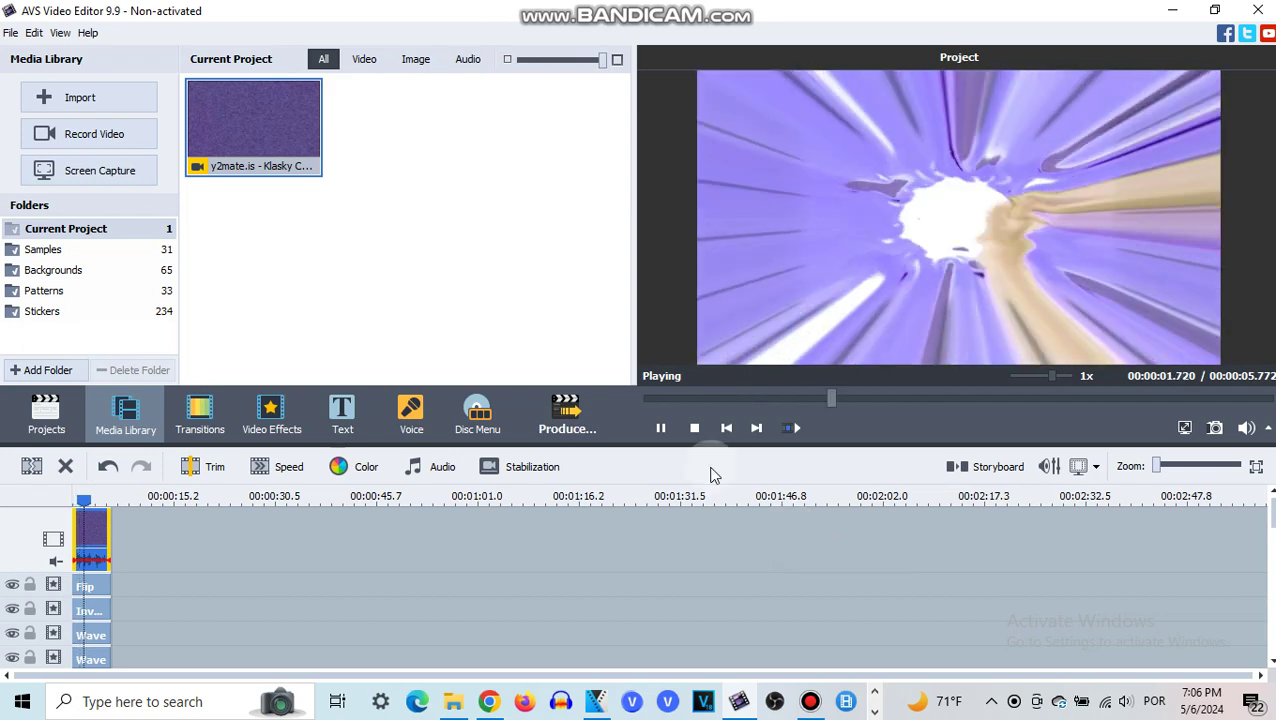
pyautogui.click(694, 427)
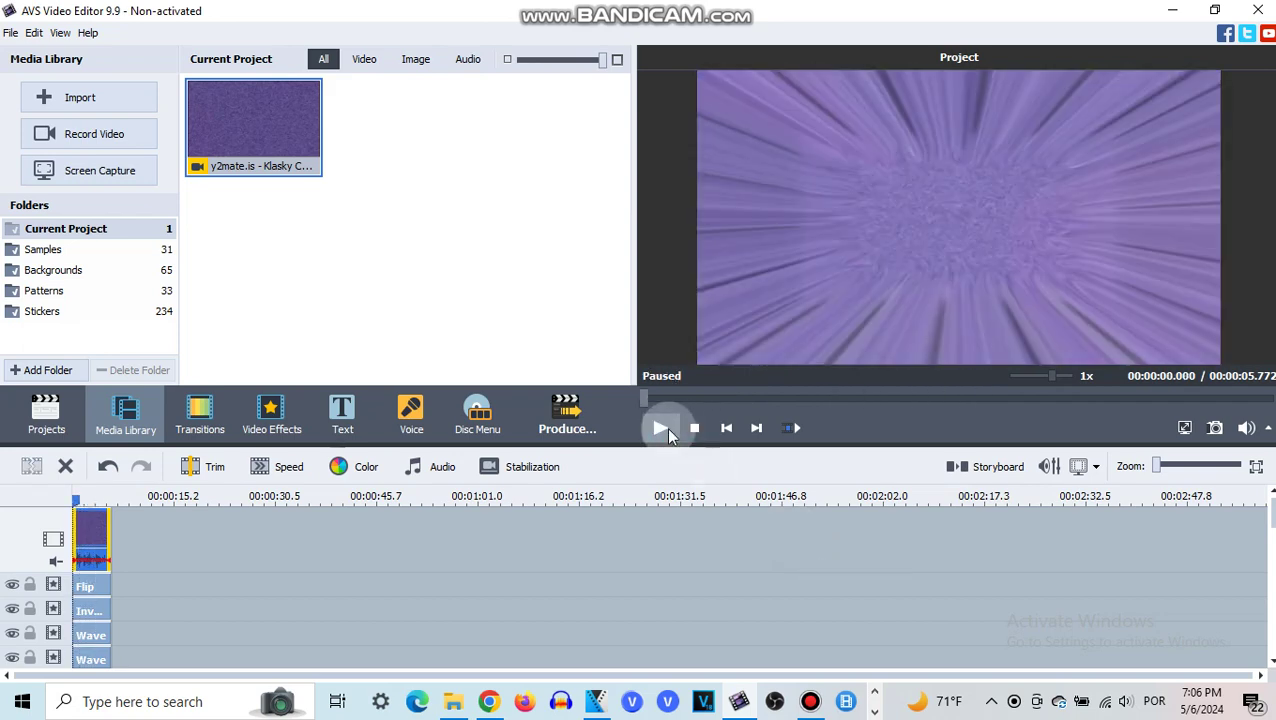
pyautogui.click(666, 427)
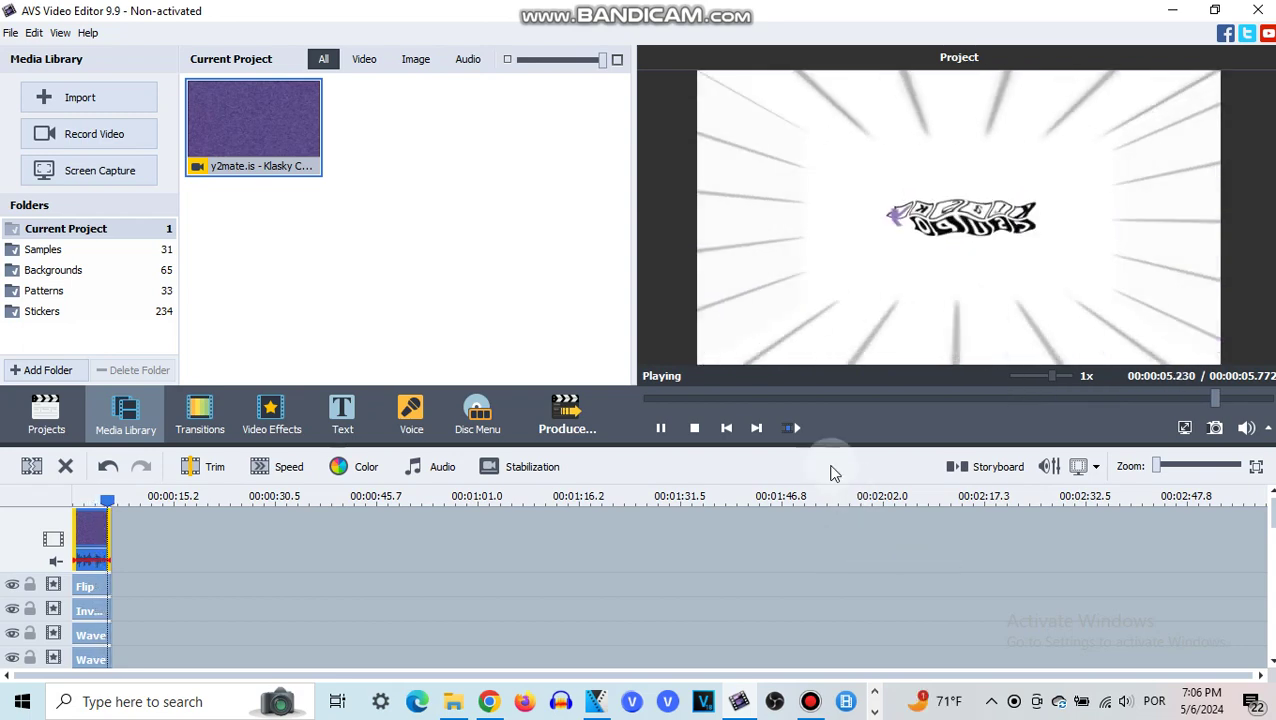
pyautogui.click(693, 436)
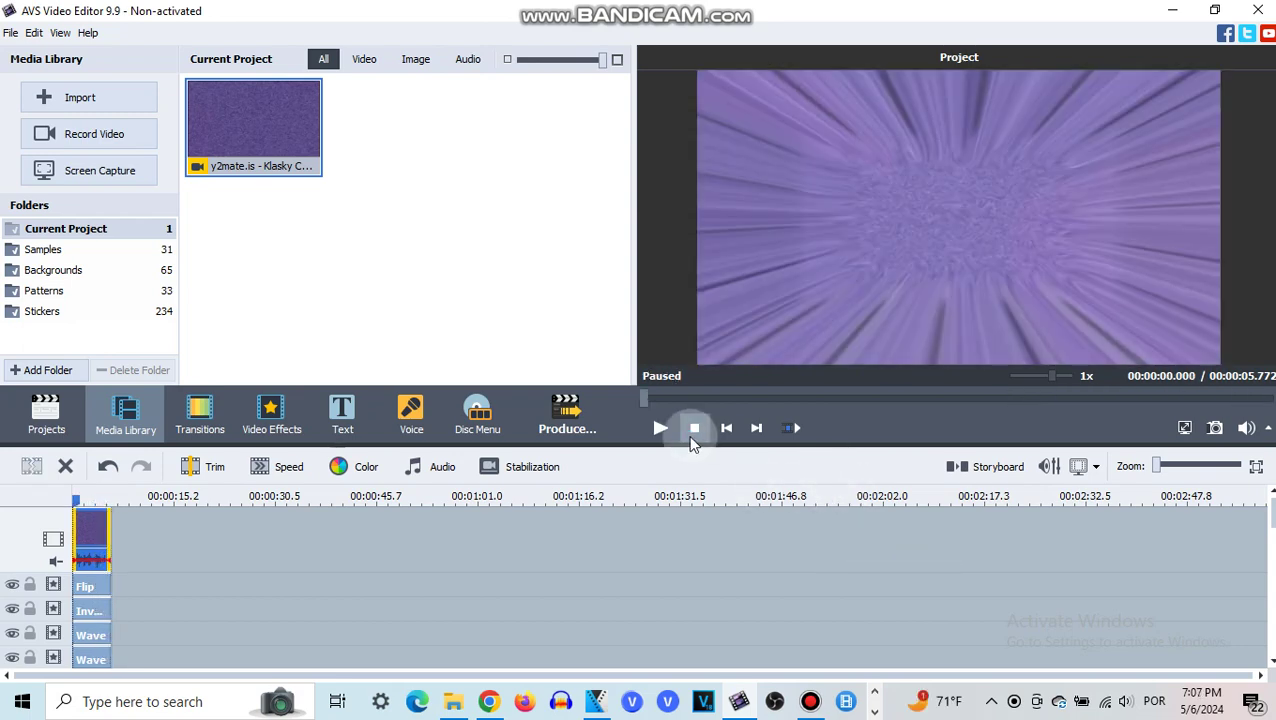
pyautogui.click(805, 703)
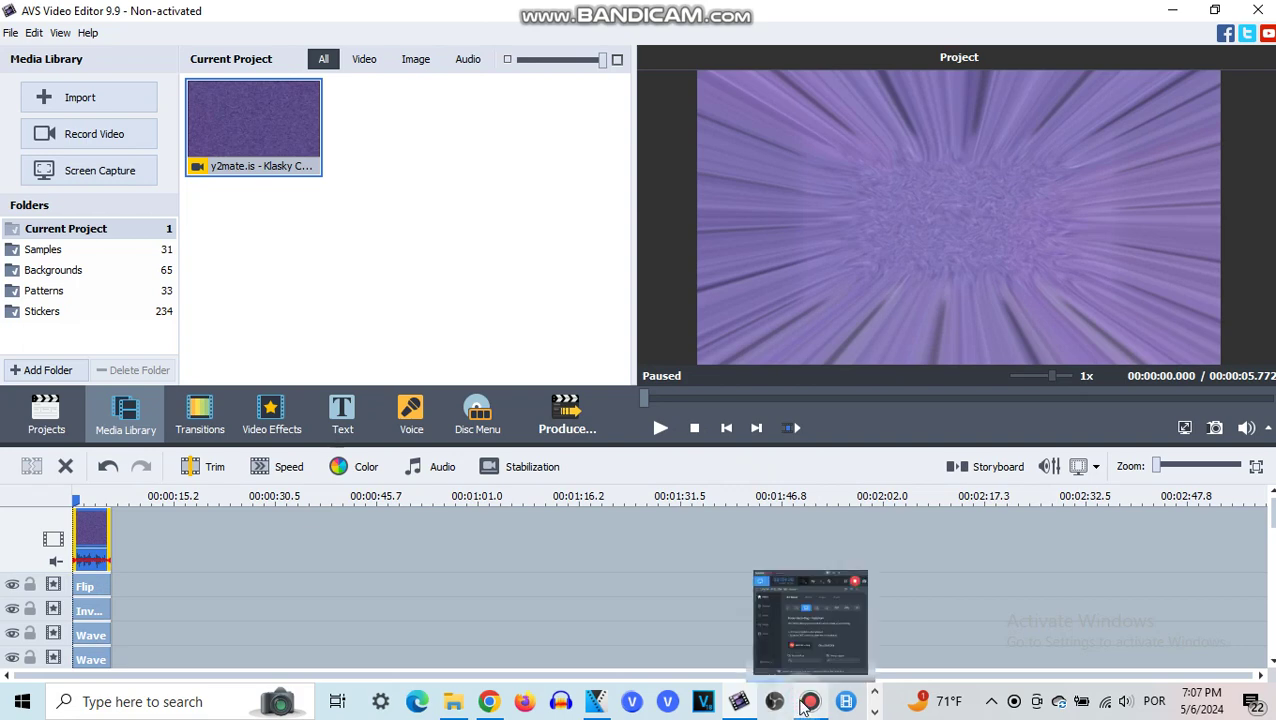